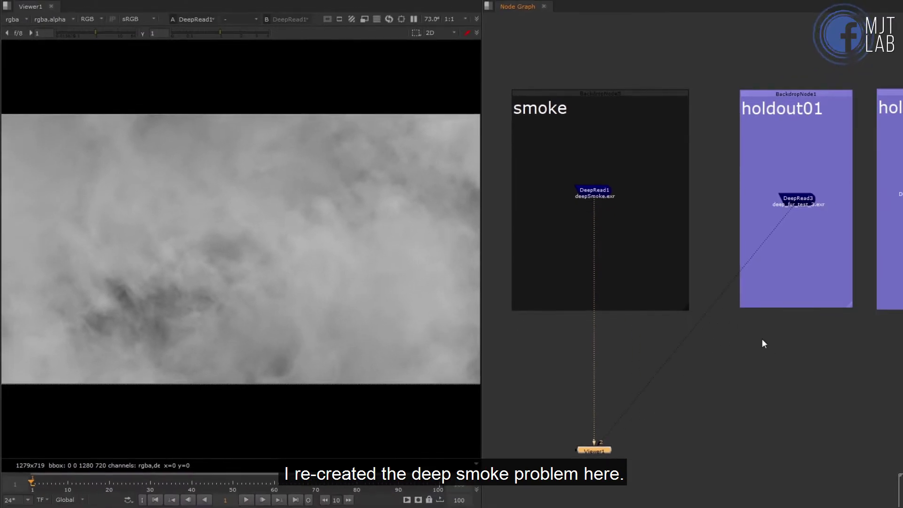
- View the deep smoke and the deep fur in turn, and add a DeepMerge node below the smoke backdrop
{"action": "key", "text": "1"}
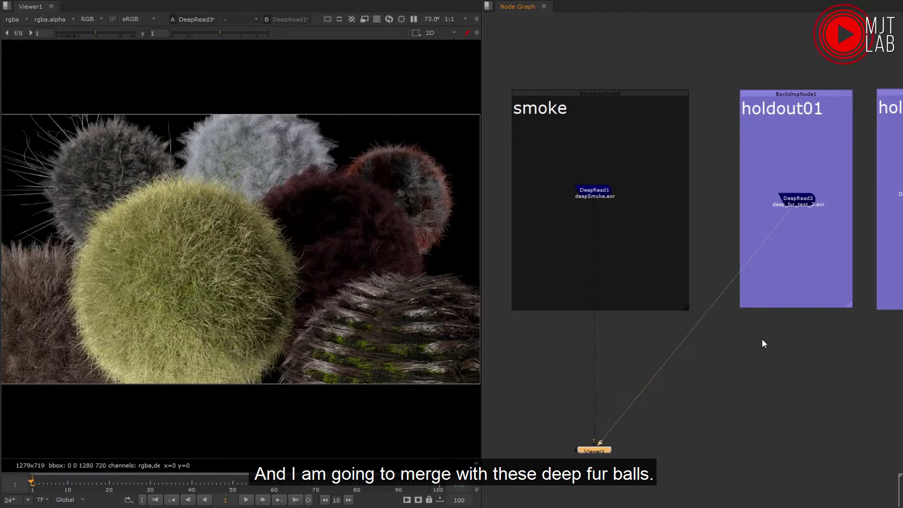
{"action": "key", "text": "2"}
{"action": "key", "text": "Tab"}
{"action": "type", "text": "deepmerge"}
{"action": "key", "text": "Return"}
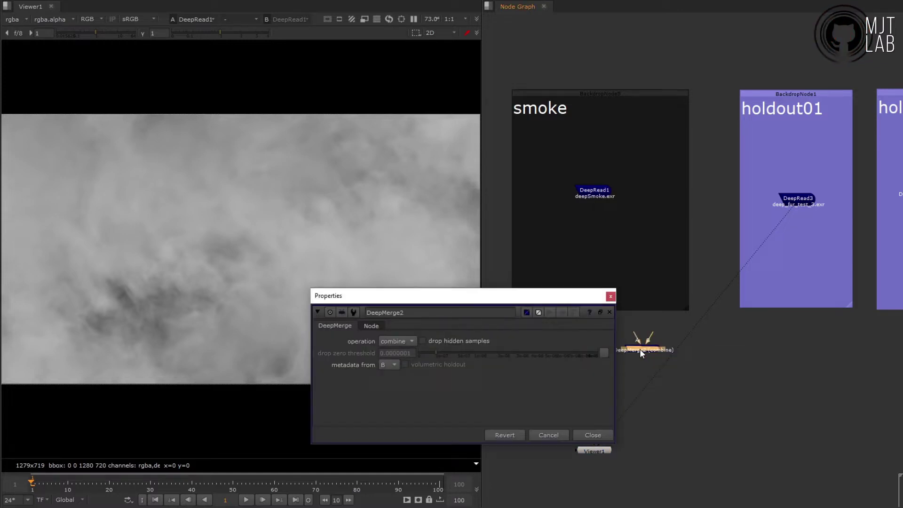
- Connect DeepMerge2's B input to DeepRead1 and its A input to DeepRead3, and view the merged result
{"action": "key", "text": "1"}
{"action": "left_click_drag", "start_coordinate": [637, 336], "coordinate": [595, 189]}
{"action": "left_click_drag", "start_coordinate": [651, 335], "coordinate": [799, 203]}
{"action": "left_click_drag", "start_coordinate": [654, 353], "coordinate": [604, 359]}
{"action": "left_click_drag", "start_coordinate": [553, 299], "coordinate": [797, 77]}
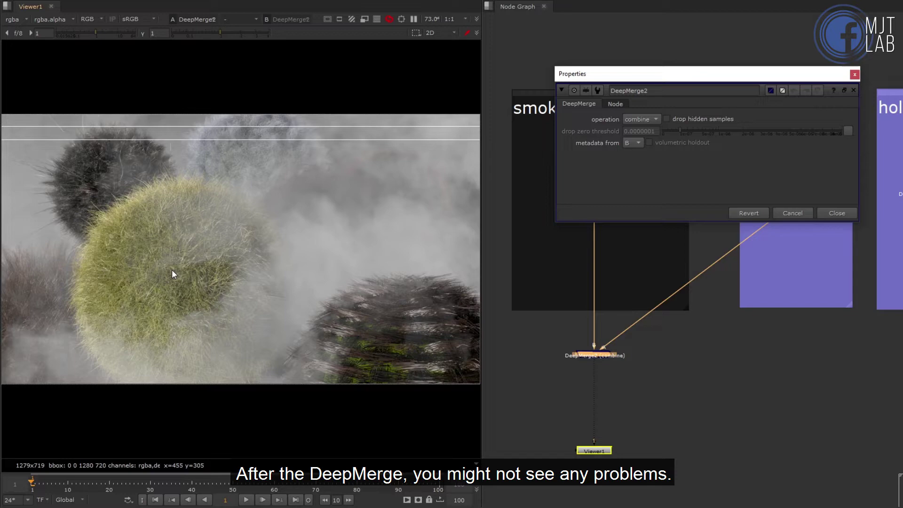
- Inspect the merged fur and smoke up close and set the DeepMerge2 operation to holdout
{"action": "scroll", "coordinate": [171, 269], "scroll_direction": "up", "scroll_amount": 5}
{"action": "middle_click_drag", "start_coordinate": [171, 270], "coordinate": [94, 163]}
{"action": "scroll", "coordinate": [315, 213], "scroll_direction": "up", "scroll_amount": 3}
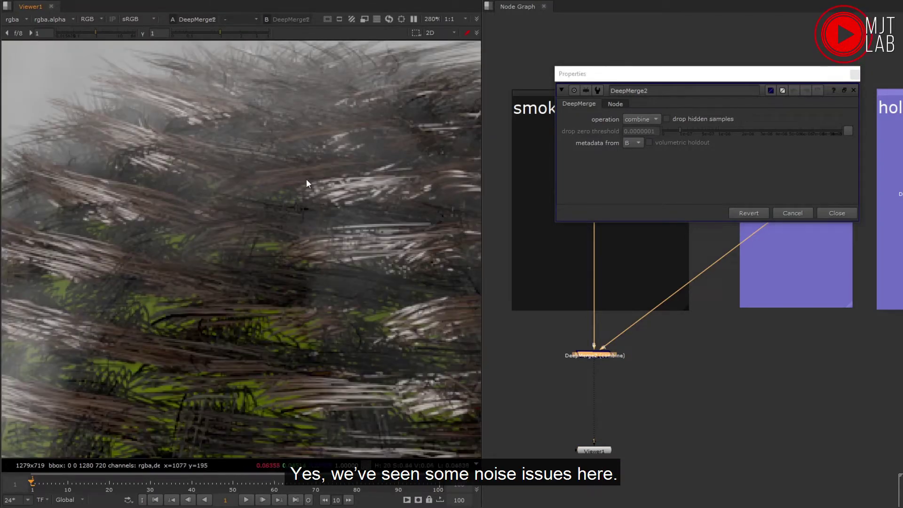
{"action": "middle_click_drag", "start_coordinate": [224, 264], "coordinate": [598, 318]}
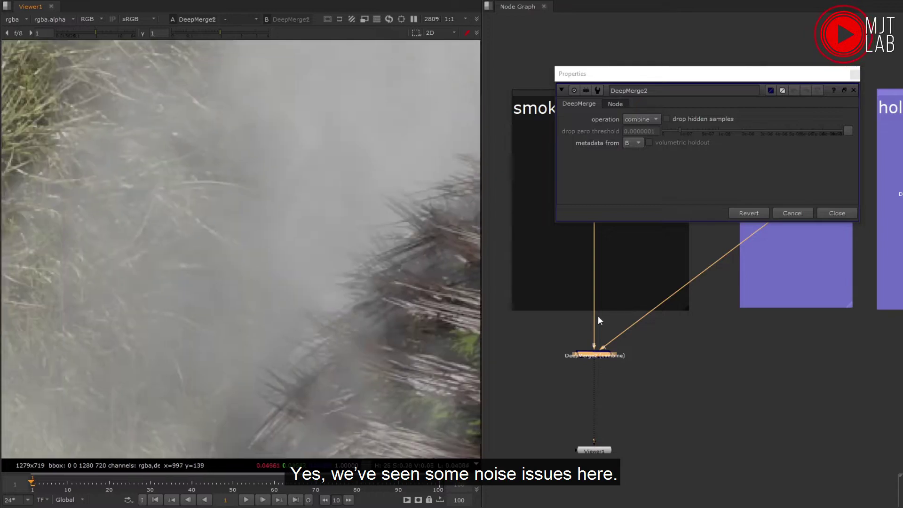
{"action": "middle_click_drag", "start_coordinate": [130, 202], "coordinate": [330, 374]}
{"action": "middle_click_drag", "start_coordinate": [218, 217], "coordinate": [379, 362]}
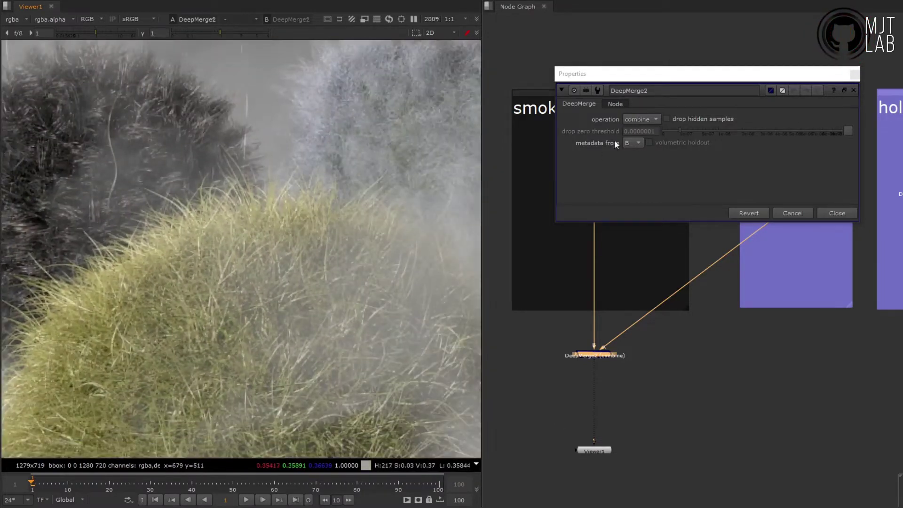
{"action": "left_click", "coordinate": [641, 119]}
{"action": "left_click", "coordinate": [641, 128]}
- Examine the holdout result up close around the fur balls for noisy pixels
{"action": "scroll", "coordinate": [324, 184], "scroll_direction": "up", "scroll_amount": 3}
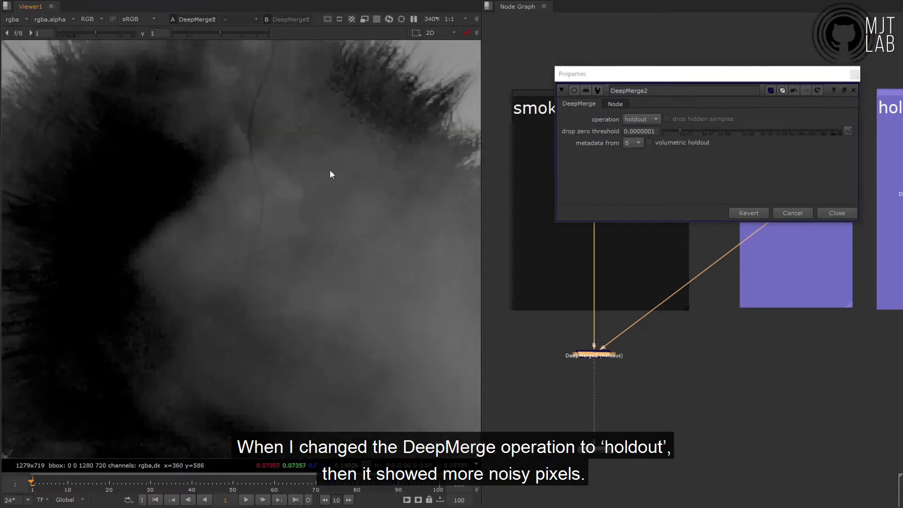
{"action": "middle_click_drag", "start_coordinate": [352, 325], "coordinate": [197, 122]}
{"action": "middle_click_drag", "start_coordinate": [437, 395], "coordinate": [307, 216]}
{"action": "scroll", "coordinate": [301, 221], "scroll_direction": "down", "scroll_amount": 5}
{"action": "scroll", "coordinate": [297, 228], "scroll_direction": "up", "scroll_amount": 2}
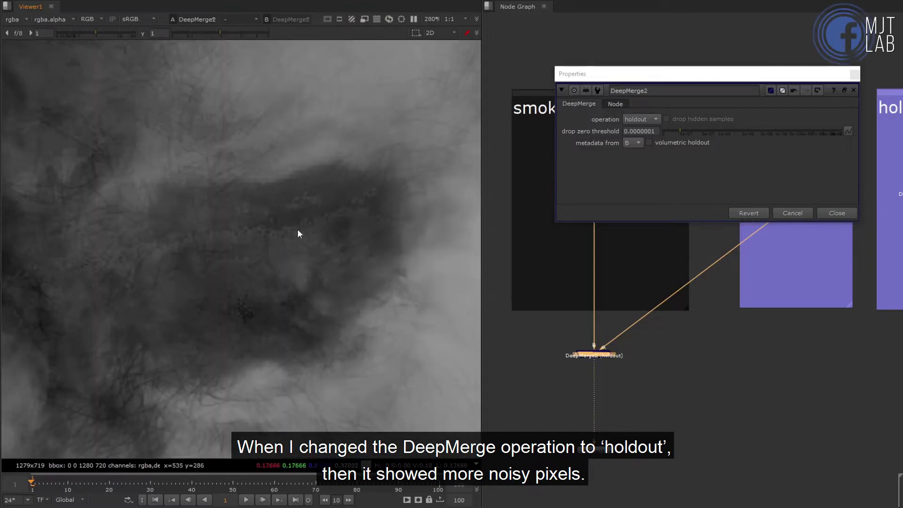
{"action": "scroll", "coordinate": [297, 229], "scroll_direction": "down", "scroll_amount": 1}
{"action": "middle_click_drag", "start_coordinate": [376, 293], "coordinate": [45, 235]}
{"action": "middle_click_drag", "start_coordinate": [456, 382], "coordinate": [285, 261]}
{"action": "scroll", "coordinate": [290, 261], "scroll_direction": "up", "scroll_amount": 2}
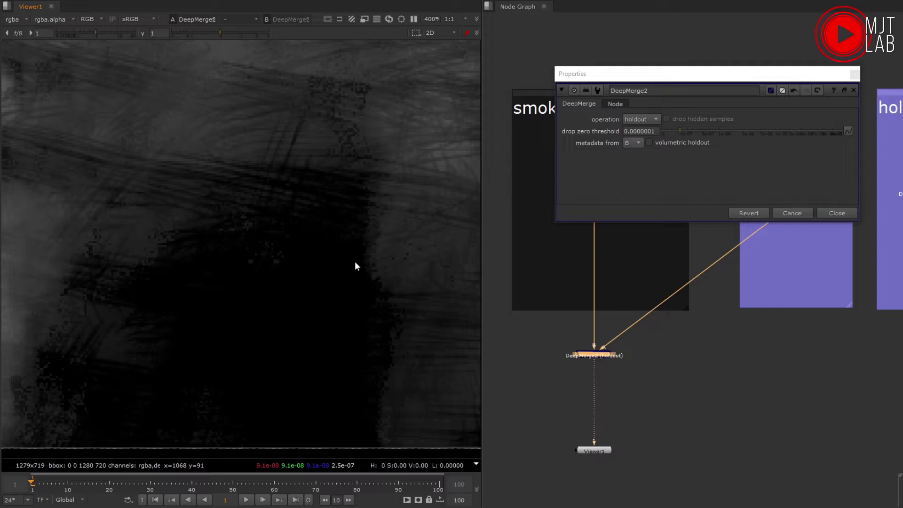
{"action": "key", "text": "f"}
- Close the DeepMerge2 properties and insert a DeepFilter node between DeepRead1 and DeepMerge2
{"action": "left_click", "coordinate": [837, 214]}
{"action": "left_click", "coordinate": [606, 193]}
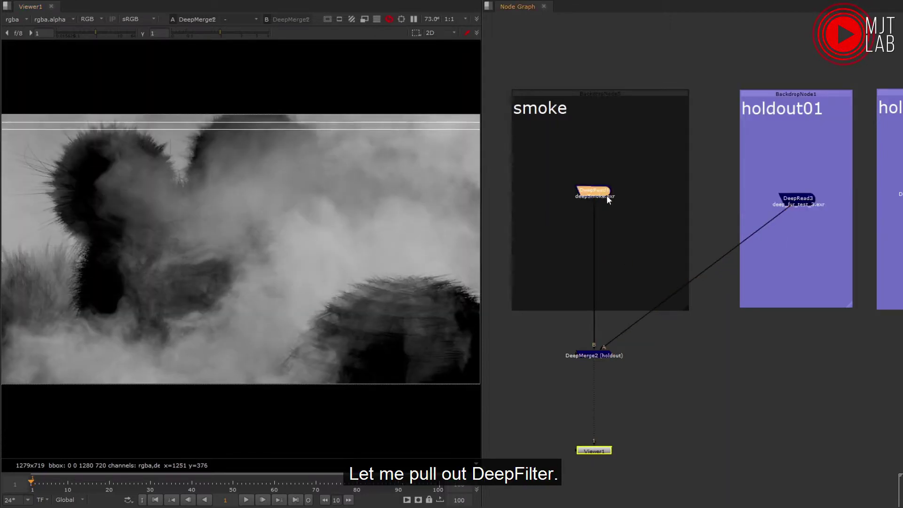
{"action": "key", "text": "Tab"}
{"action": "type", "text": "DeepFilter"}
{"action": "key", "text": "Return"}
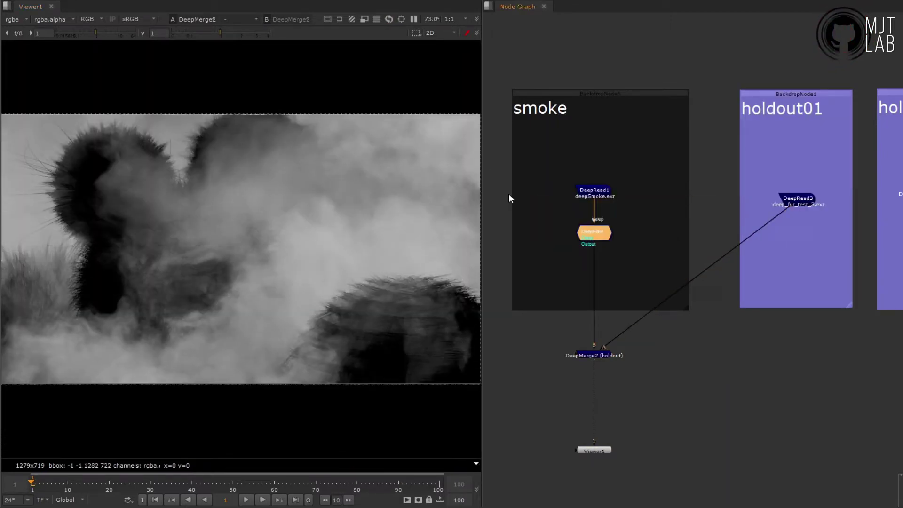
{"action": "left_click_drag", "start_coordinate": [0, 160], "coordinate": [751, 137]}
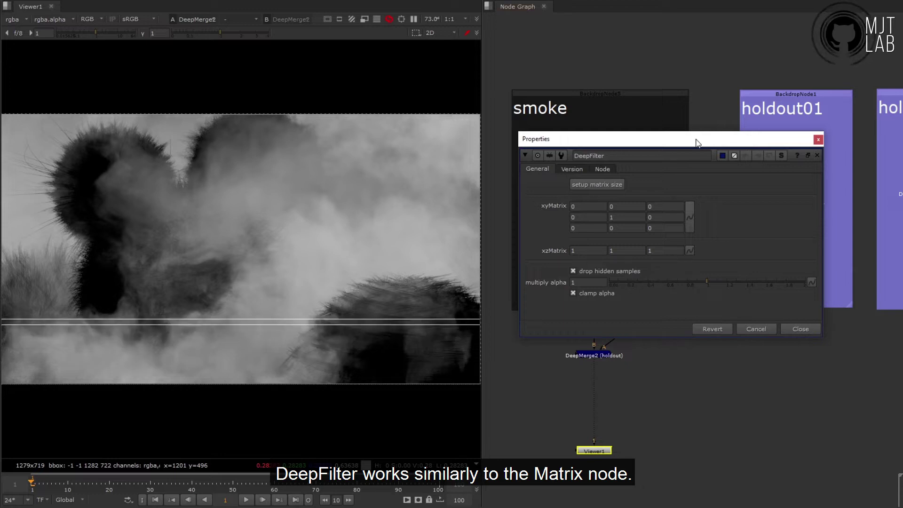
{"action": "left_click_drag", "start_coordinate": [696, 139], "coordinate": [690, 253]}
- Set the DeepFilter matrix size to 5 in X and 5 in Y
{"action": "scroll", "coordinate": [678, 199], "scroll_direction": "up", "scroll_amount": 1}
{"action": "middle_click_drag", "start_coordinate": [678, 199], "coordinate": [696, 145]}
{"action": "scroll", "coordinate": [696, 145], "scroll_direction": "down", "scroll_amount": 1}
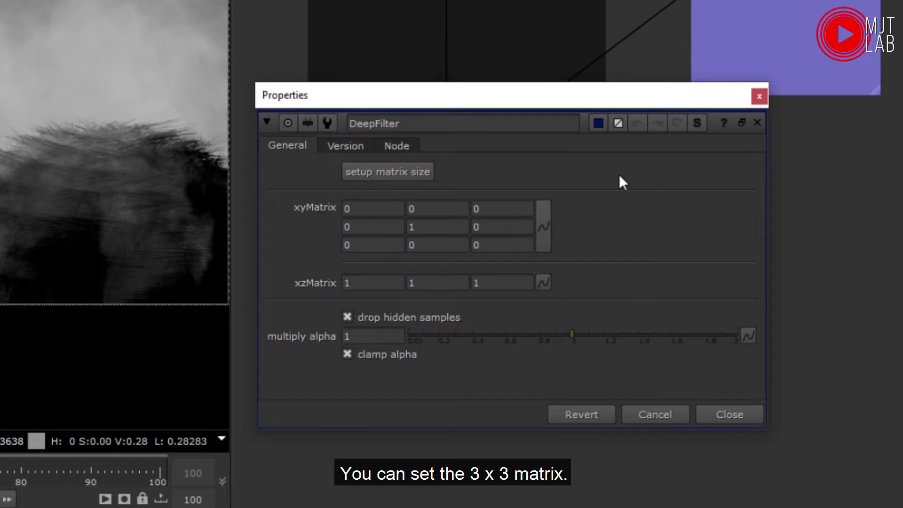
{"action": "left_click", "coordinate": [373, 174]}
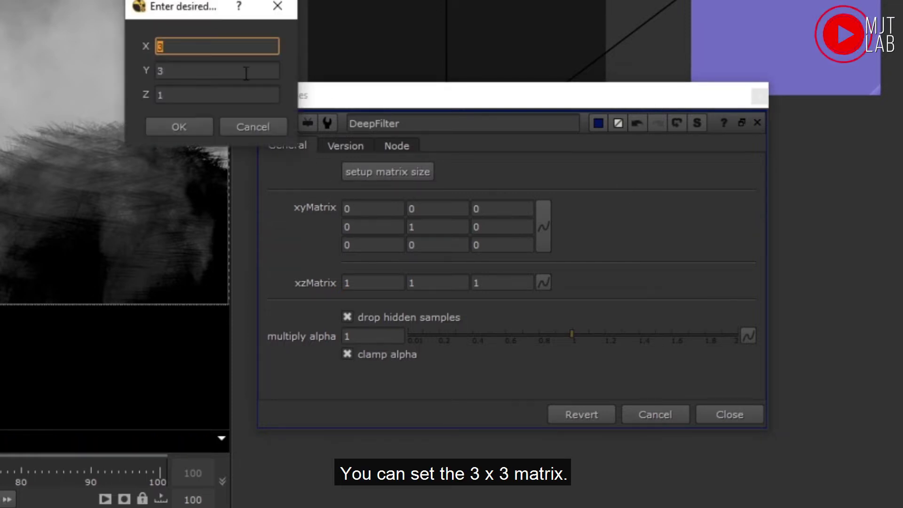
{"action": "type", "text": "5"}
{"action": "key", "text": "Tab"}
{"action": "type", "text": "5"}
{"action": "key", "text": "Return"}
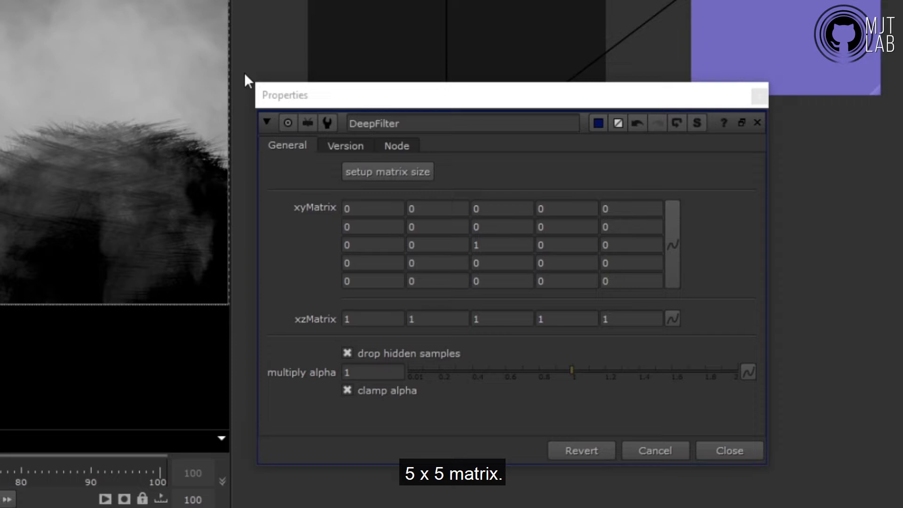
- Enlarge the DeepFilter matrix to 7 x 7
{"action": "left_click", "coordinate": [387, 181]}
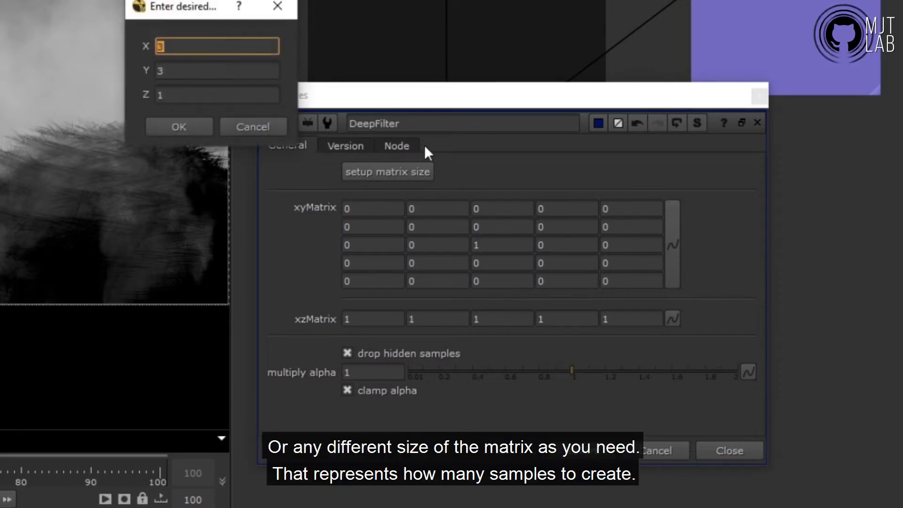
{"action": "type", "text": "7"}
{"action": "key", "text": "Tab"}
{"action": "key", "text": "Return"}
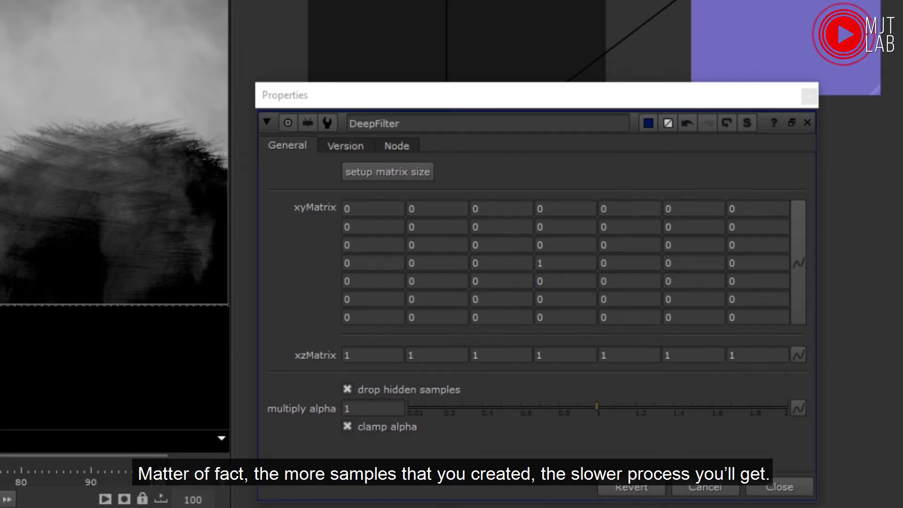
- Set the DeepFilter matrix size to 3 x 3 and shrink its properties window
{"action": "left_click", "coordinate": [393, 171]}
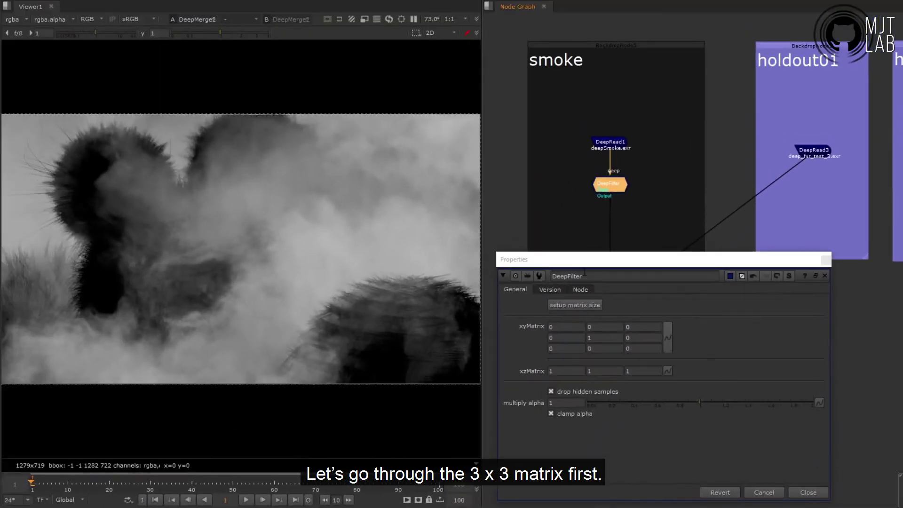
{"action": "left_click_drag", "start_coordinate": [833, 492], "coordinate": [736, 484]}
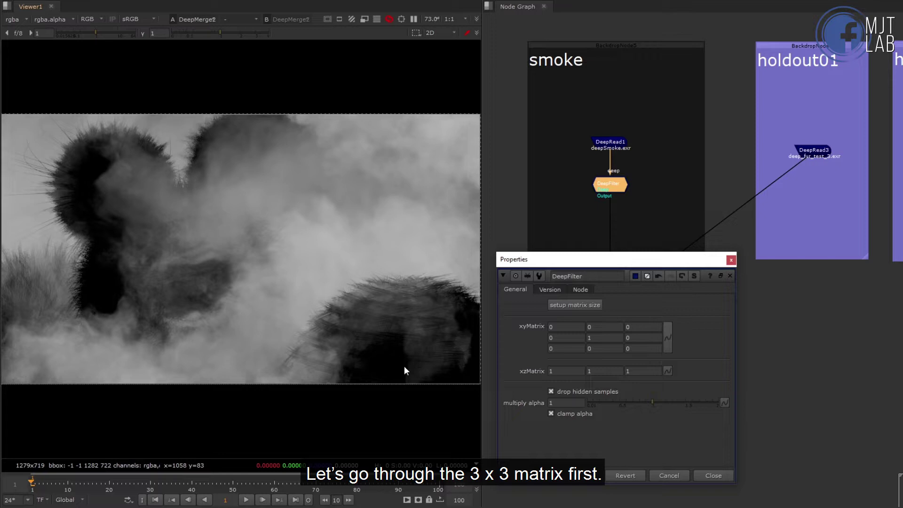
{"action": "scroll", "coordinate": [371, 348], "scroll_direction": "up", "scroll_amount": 4}
{"action": "scroll", "coordinate": [371, 348], "scroll_direction": "up", "scroll_amount": 9}
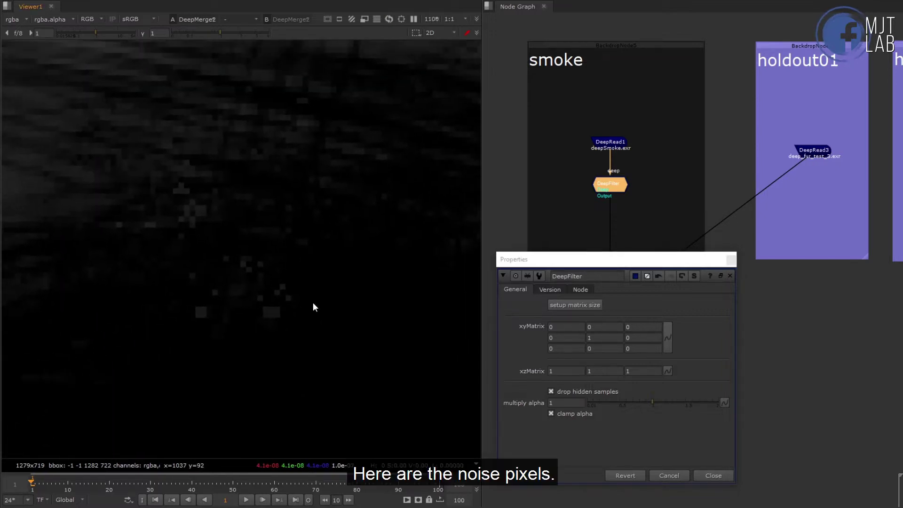
{"action": "left_click_drag", "start_coordinate": [657, 267], "coordinate": [641, 224]}
{"action": "left_click", "coordinate": [759, 276]}
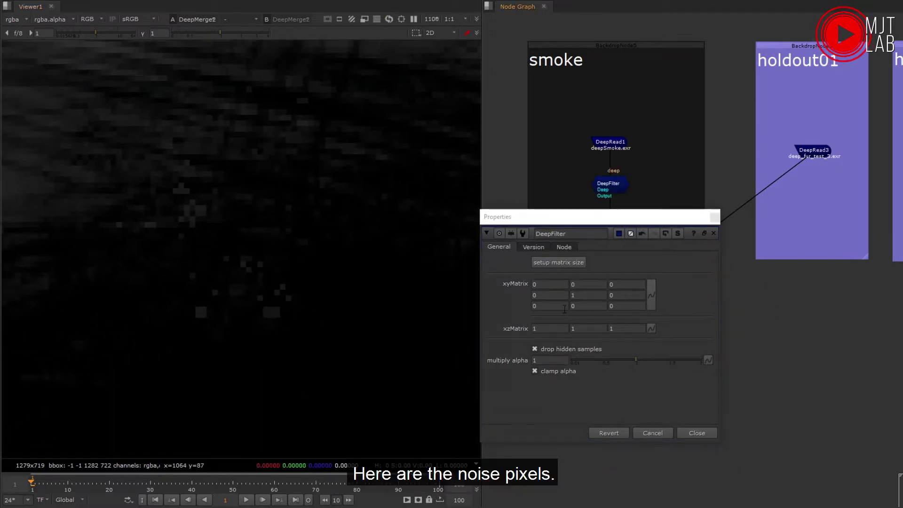
- Compare the noisy pixels with DeepFilter disabled and enabled while only the xyMatrix centre value is 1
{"action": "left_click", "coordinate": [588, 295]}
{"action": "scroll", "coordinate": [286, 298], "scroll_direction": "up", "scroll_amount": 2}
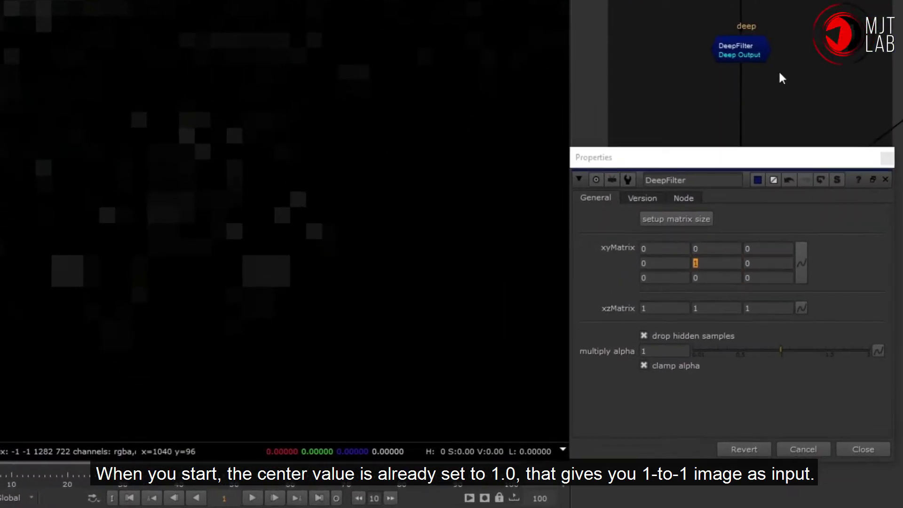
{"action": "scroll", "coordinate": [779, 78], "scroll_direction": "up", "scroll_amount": 2}
{"action": "left_click", "coordinate": [750, 44]}
{"action": "key", "text": "d"}
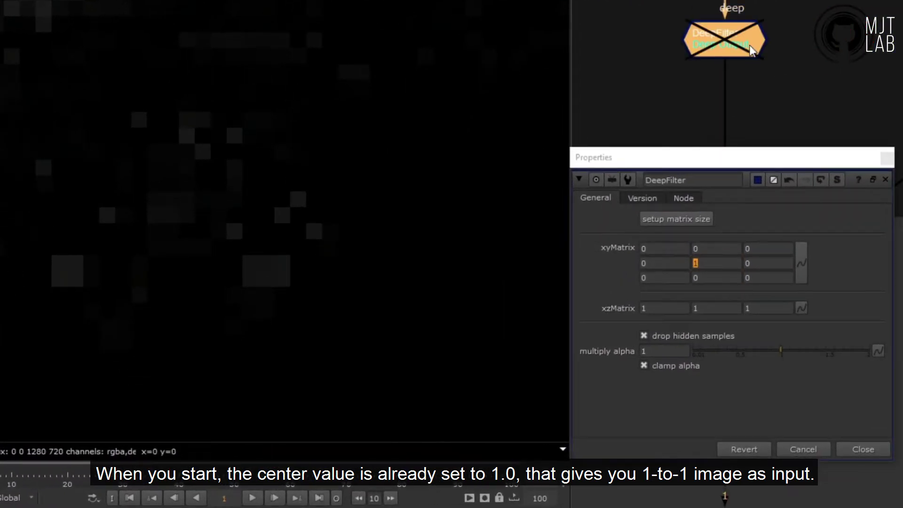
{"action": "key", "text": "d"}
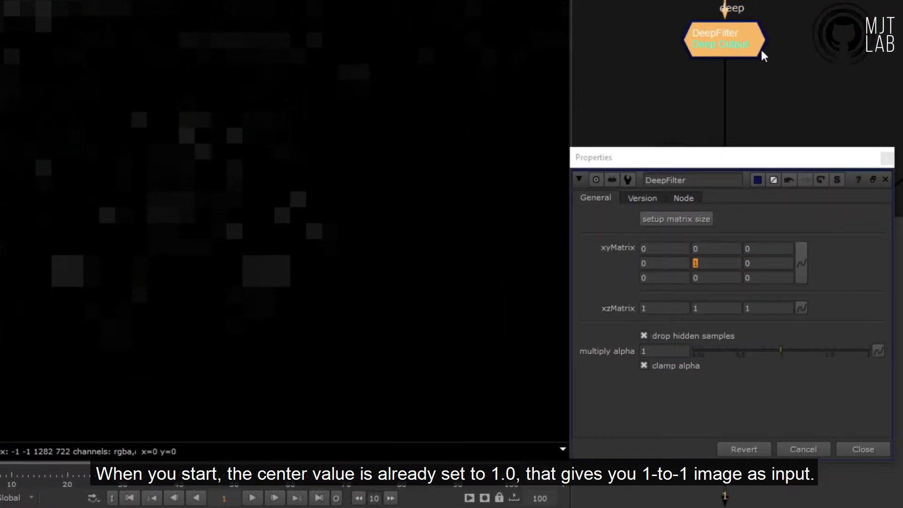
- Set the xyMatrix values on both sides of the centre to 0.5 in the middle row
{"action": "key", "text": "Tab"}
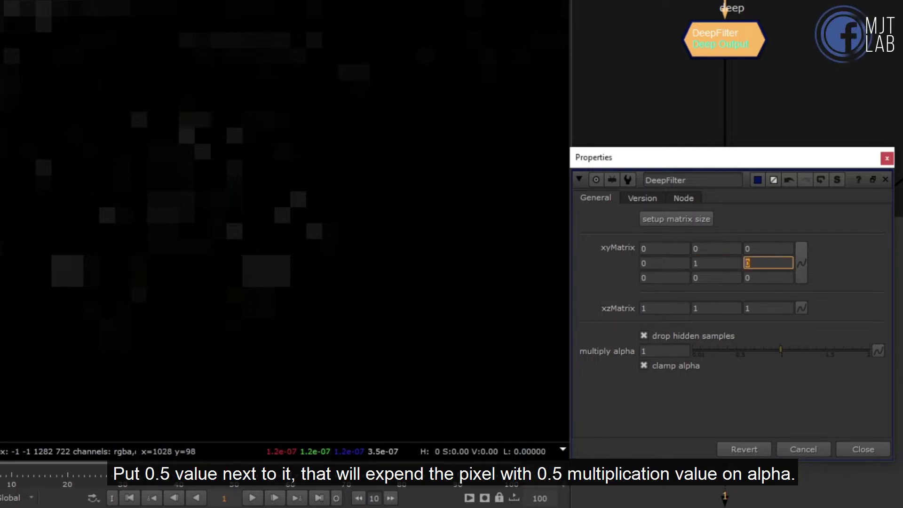
{"action": "type", "text": "0.5"}
{"action": "key", "text": "Return"}
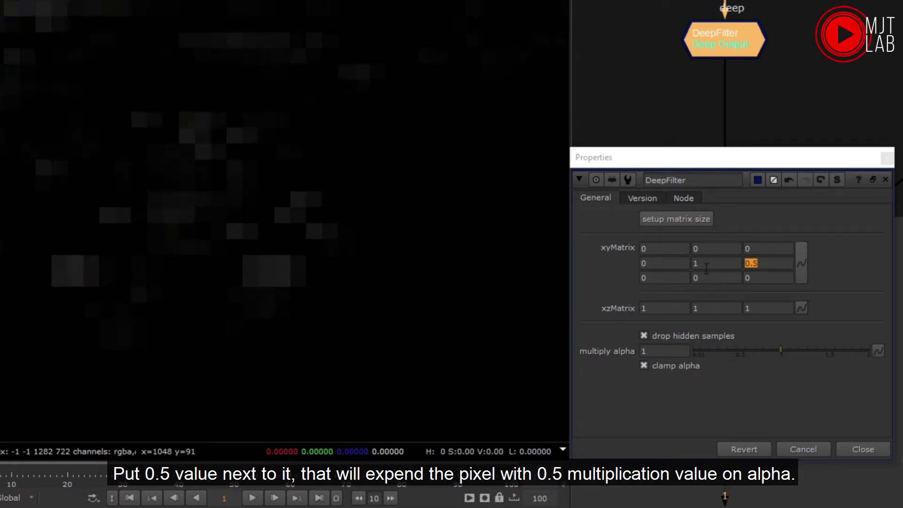
{"action": "left_click", "coordinate": [661, 262]}
{"action": "type", "text": ".5"}
{"action": "key", "text": "Return"}
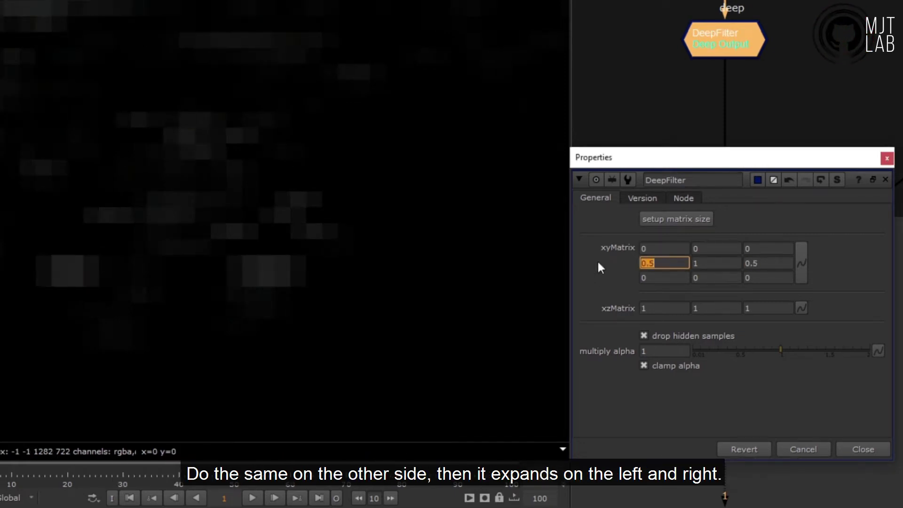
{"action": "left_click", "coordinate": [748, 41]}
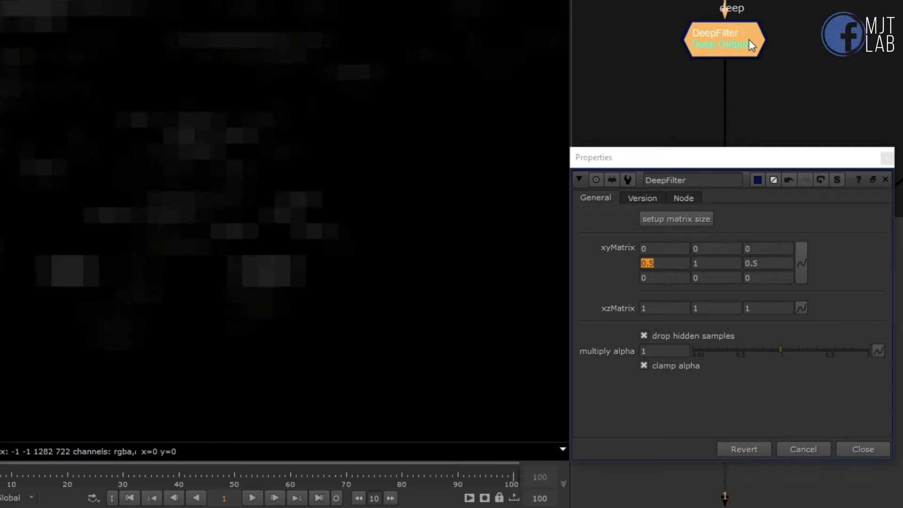
- Set the xyMatrix values directly above and below the centre to 0.5
{"action": "left_click", "coordinate": [716, 248]}
{"action": "type", "text": ".5"}
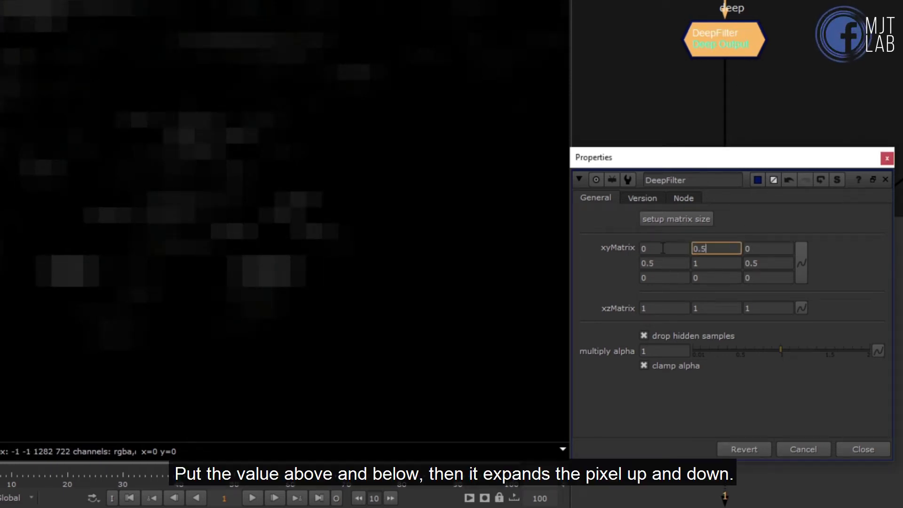
{"action": "key", "text": "Return"}
{"action": "left_click", "coordinate": [716, 278]}
{"action": "type", "text": ".5"}
{"action": "key", "text": "Return"}
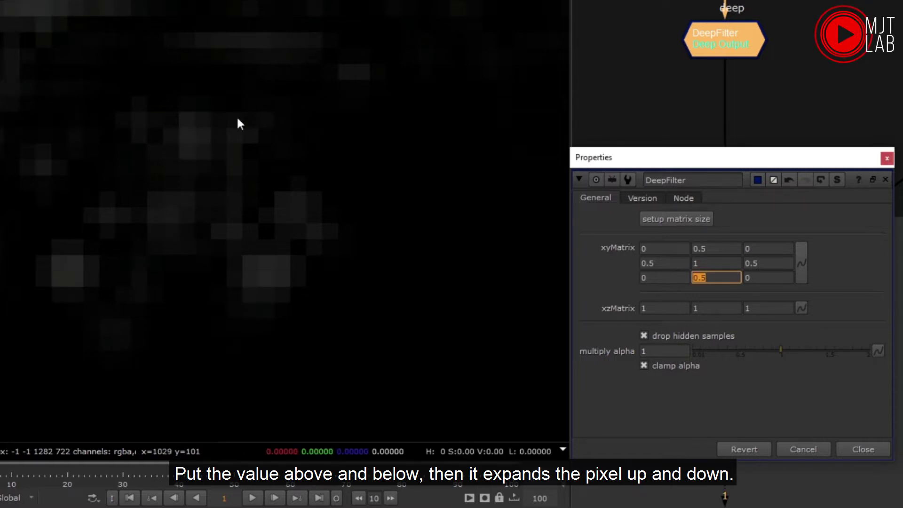
- Toggle DeepFilter off and on to compare how the 0.5 weights around the centre spread the noisy pixels
{"action": "left_click", "coordinate": [736, 45]}
{"action": "key", "text": "d"}
{"action": "key", "text": "d"}
{"action": "key", "text": "d"}
{"action": "key", "text": "d"}
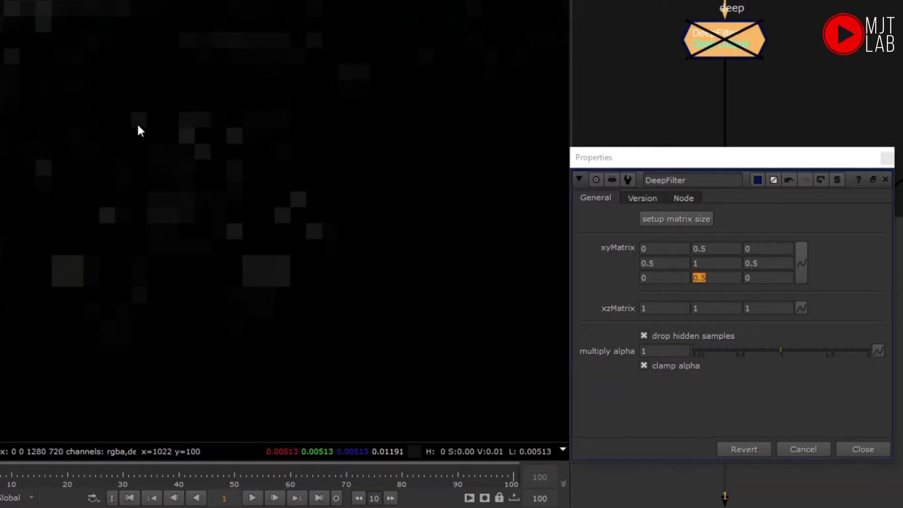
- Set all four corner values of the xyMatrix to 0.2
{"action": "left_click_drag", "start_coordinate": [655, 249], "coordinate": [578, 241]}
{"action": "type", "text": "0.2"}
{"action": "key", "text": "Tab"}
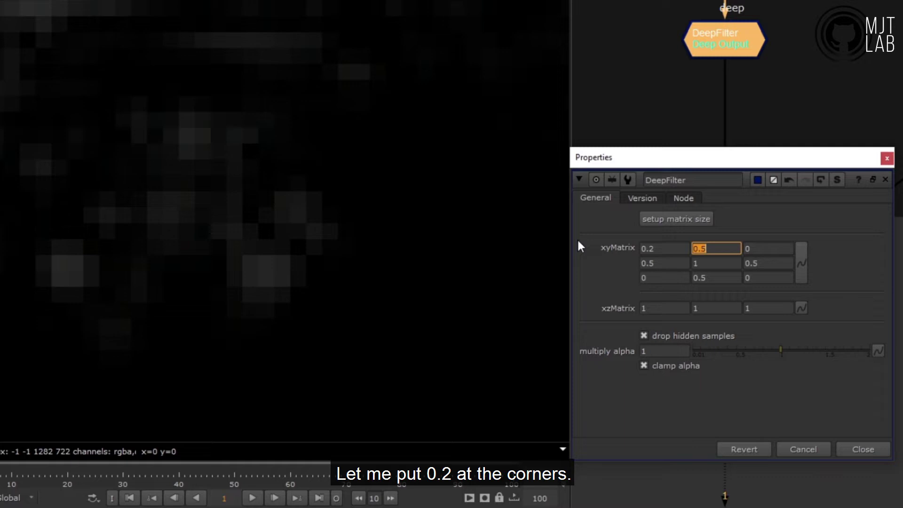
{"action": "key", "text": "Tab"}
{"action": "type", "text": "0.2"}
{"action": "key", "text": "Tab"}
{"action": "key", "text": "Tab"}
{"action": "key", "text": "Tab"}
{"action": "key", "text": "Tab"}
{"action": "type", "text": "0.2"}
{"action": "key", "text": "Tab"}
{"action": "key", "text": "Tab"}
{"action": "type", "text": "0.2"}
{"action": "key", "text": "Return"}
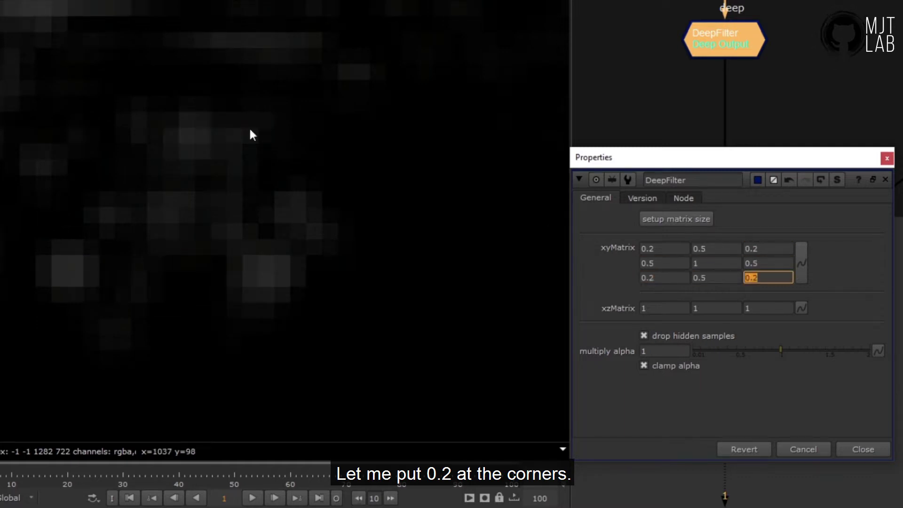
- Disable and re-enable DeepFilter to compare the pixels with and without the complete 3 x 3 weighting
{"action": "left_click", "coordinate": [719, 52]}
{"action": "key", "text": "d"}
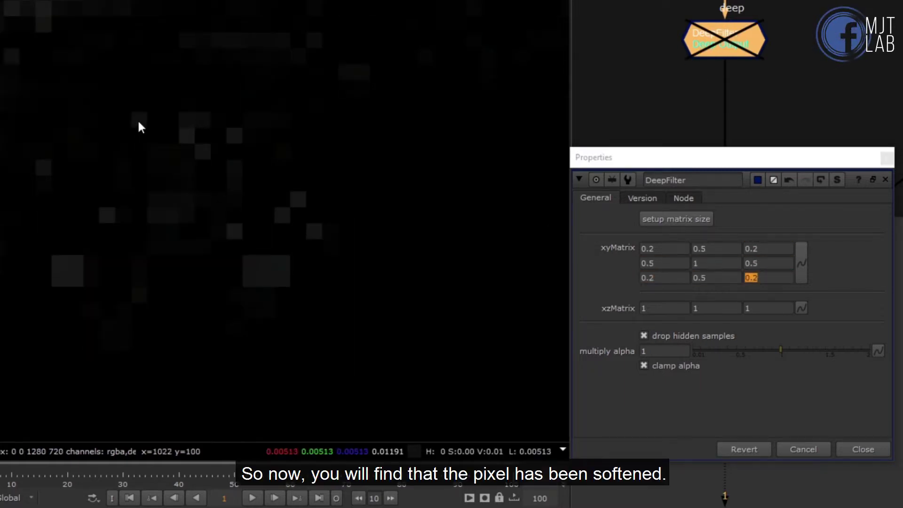
{"action": "key", "text": "d"}
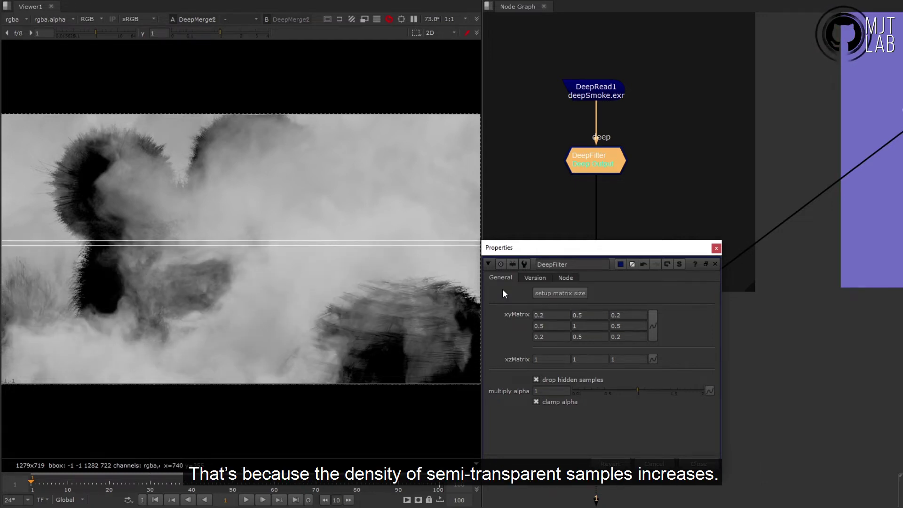
- Toggle DeepFilter off and on to compare the smoke density across the full frame
{"action": "left_click", "coordinate": [615, 169]}
{"action": "key", "text": "d"}
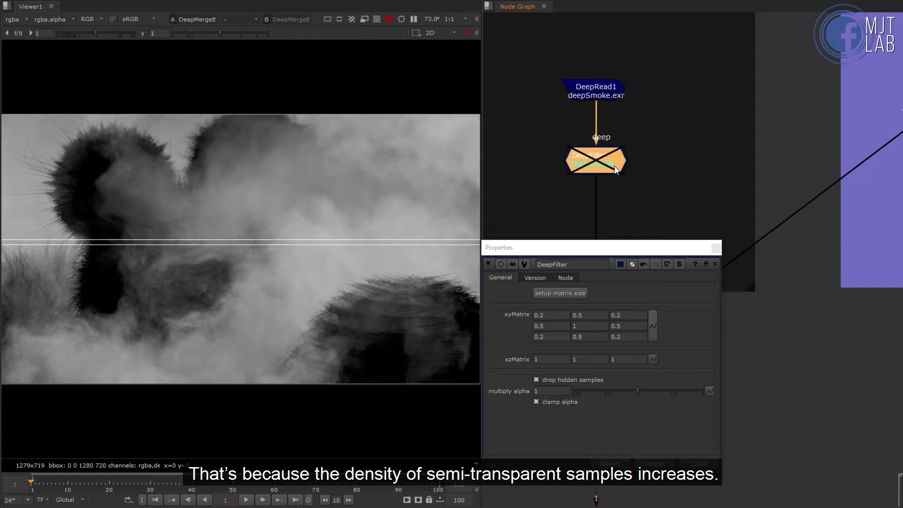
{"action": "key", "text": "d"}
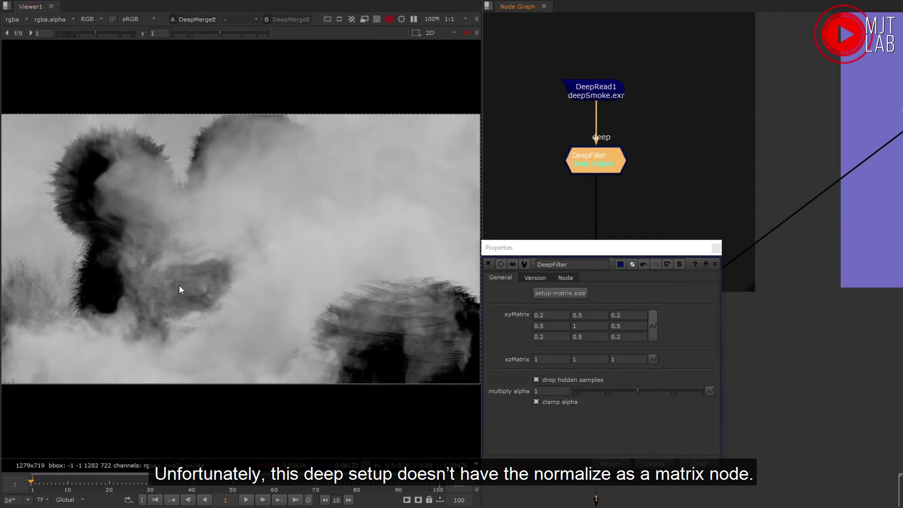
- Set DeepFilter's multiply alpha to 0.3
{"action": "scroll", "coordinate": [179, 286], "scroll_direction": "up", "scroll_amount": 2}
{"action": "key", "text": "f"}
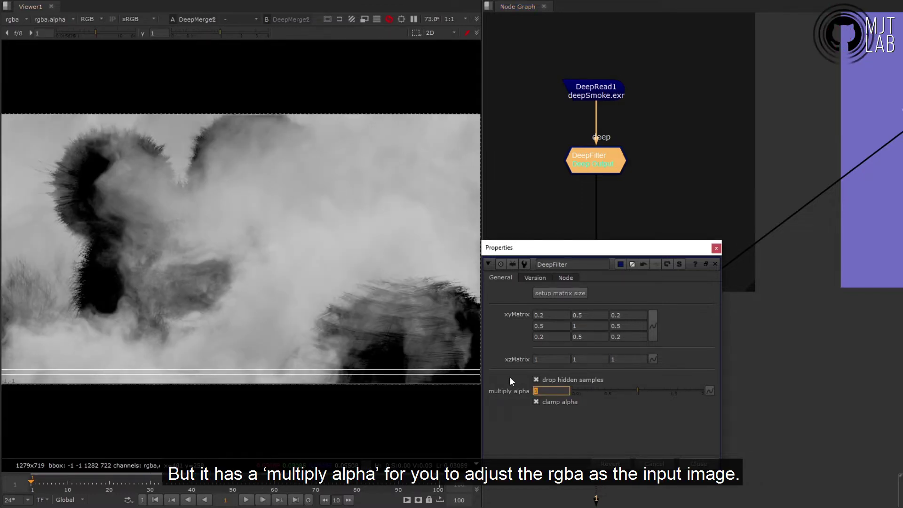
{"action": "type", "text": "0.3"}
{"action": "key", "text": "Return"}
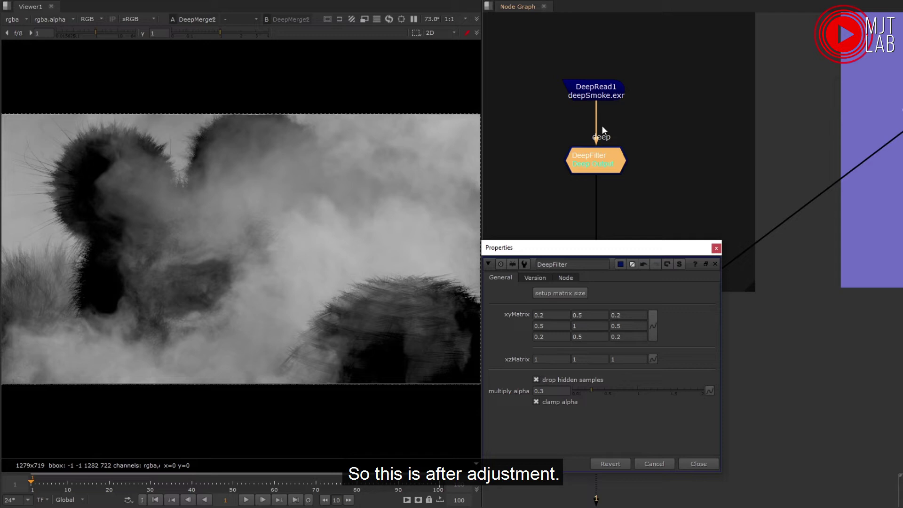
- Compare close-up smoke and fur detail with DeepFilter disabled and enabled after the multiply alpha change
{"action": "key", "text": "d"}
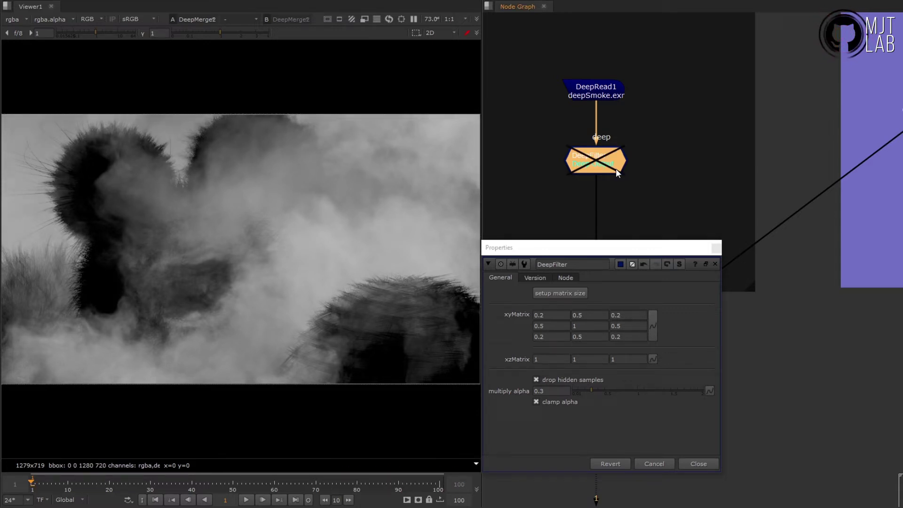
{"action": "scroll", "coordinate": [194, 298], "scroll_direction": "up", "scroll_amount": 5}
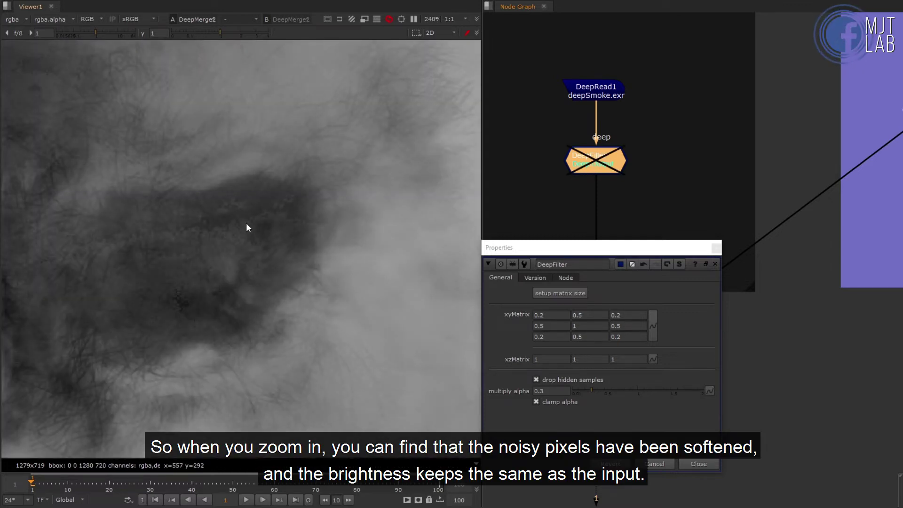
{"action": "key", "text": "d"}
{"action": "key", "text": "d"}
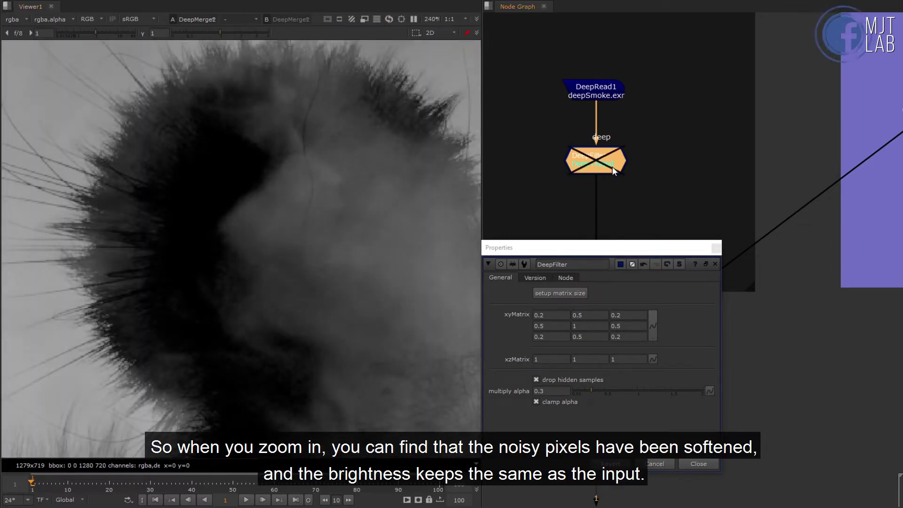
{"action": "key", "text": "d"}
- Examine the lower-right fur area up close, with DeepFilter disabled and re-enabled
{"action": "middle_click_drag", "start_coordinate": [417, 242], "coordinate": [206, 169]}
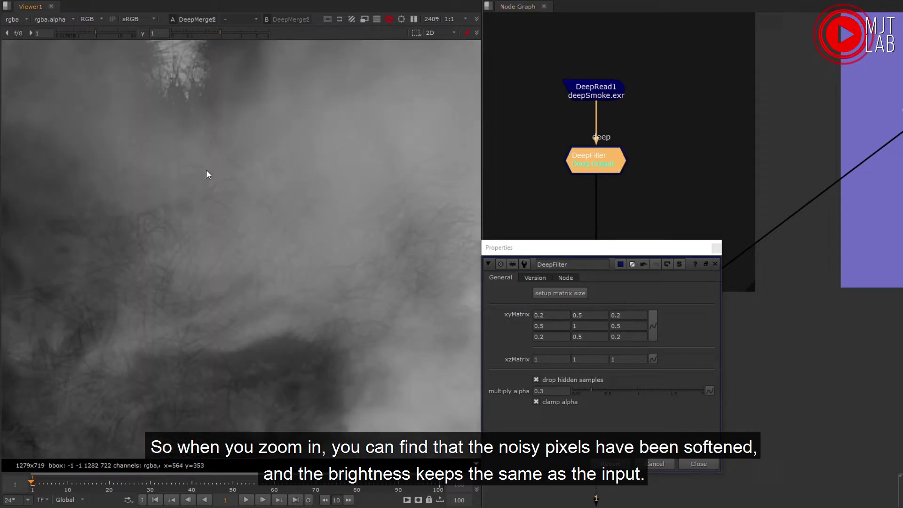
{"action": "middle_click_drag", "start_coordinate": [433, 358], "coordinate": [198, 285]}
{"action": "middle_click_drag", "start_coordinate": [419, 381], "coordinate": [283, 291]}
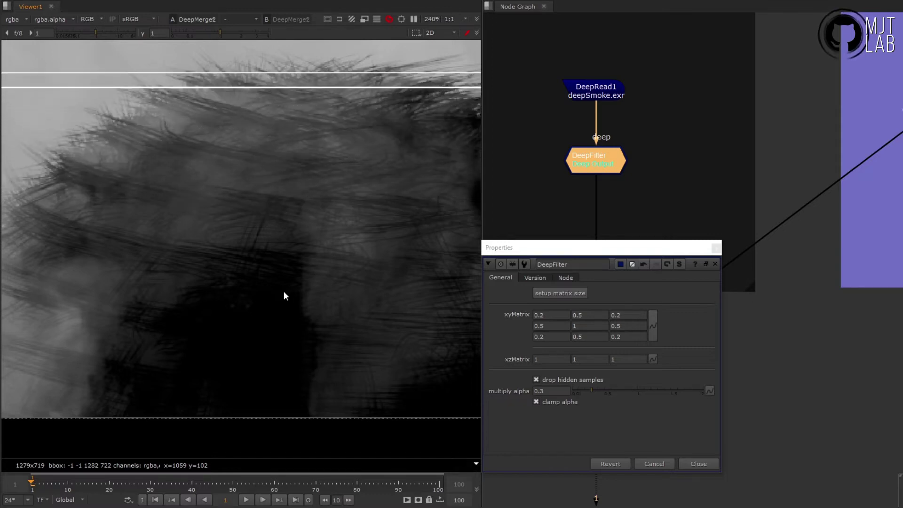
{"action": "key", "text": "d"}
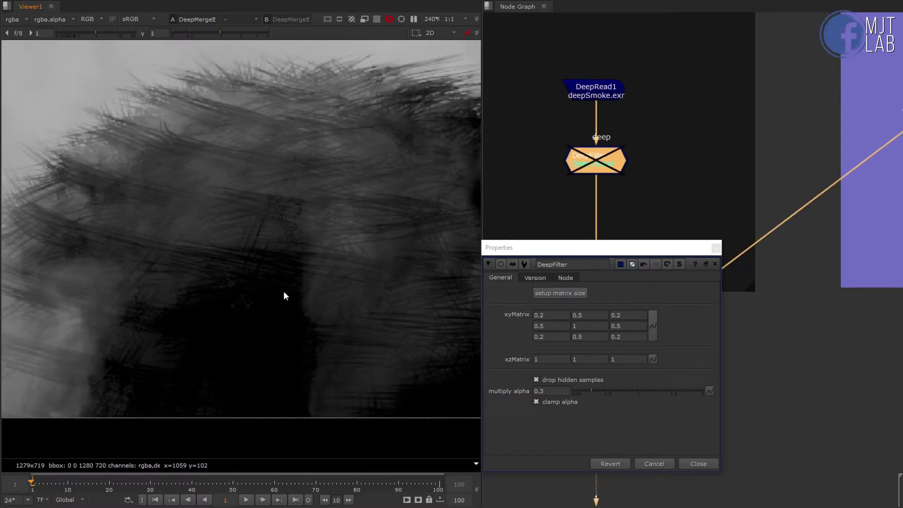
{"action": "key", "text": "d"}
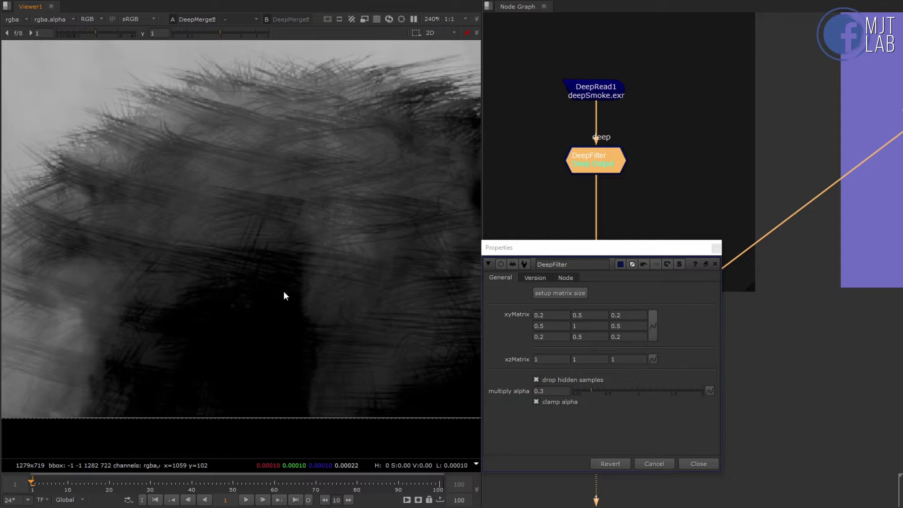
- Compare the overall brightness of the full frame with DeepFilter off and on
{"action": "key", "text": "f"}
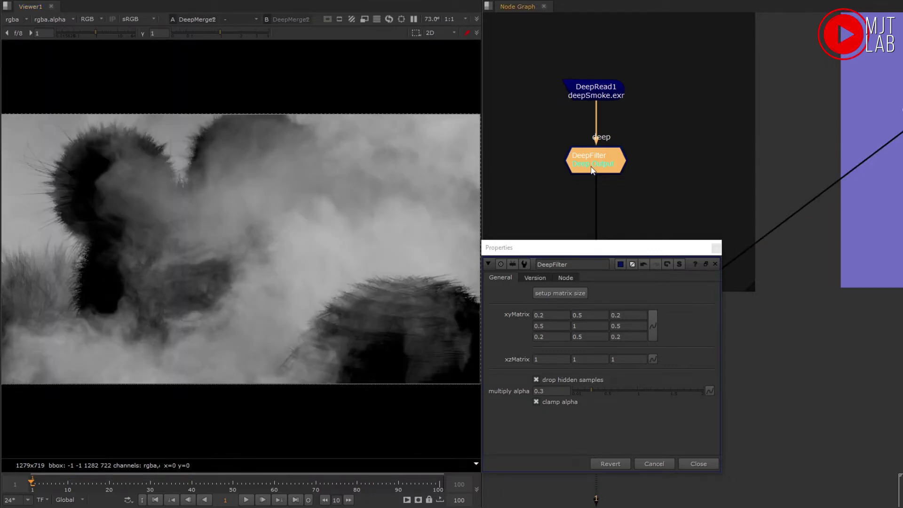
{"action": "key", "text": "d"}
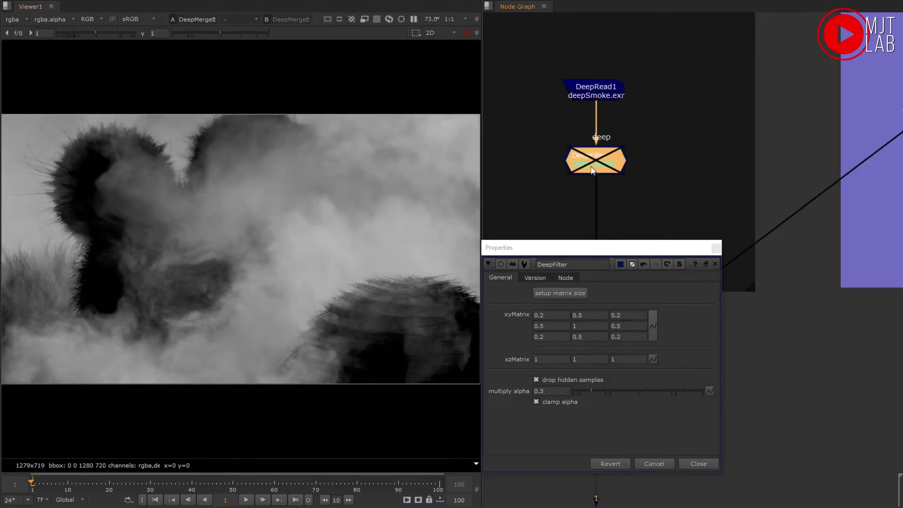
{"action": "key", "text": "d"}
{"action": "key", "text": "d"}
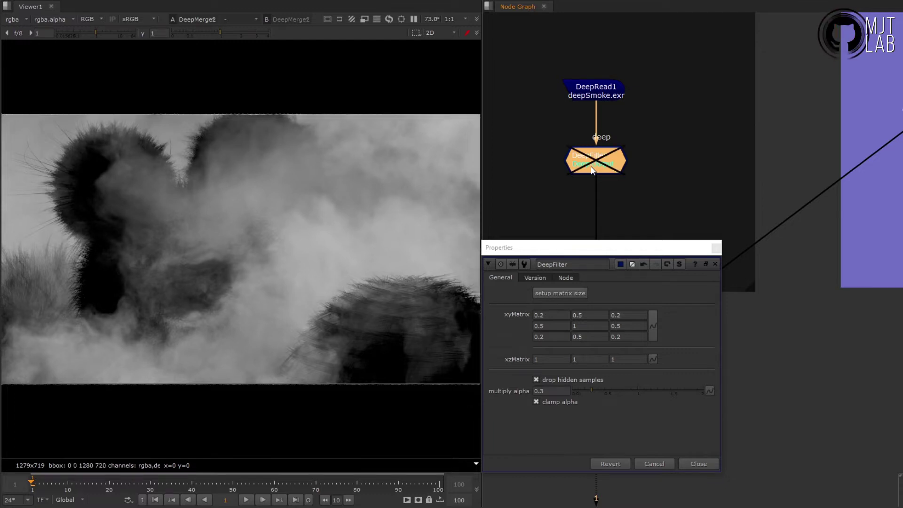
{"action": "key", "text": "d"}
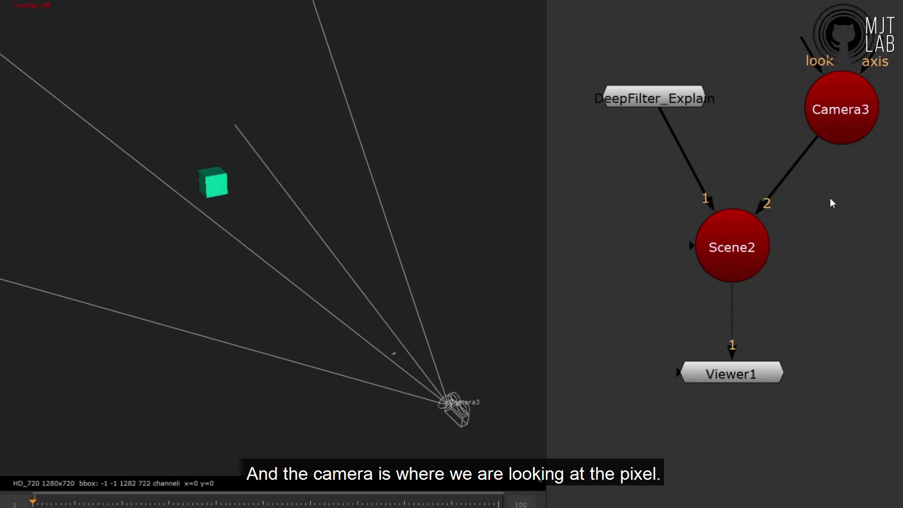
- Add a DeepFilter node near Scene2 and accept a matrix size of X 3, Y 3, Z 1
{"action": "key", "text": "Tab"}
{"action": "type", "text": "deepfil"}
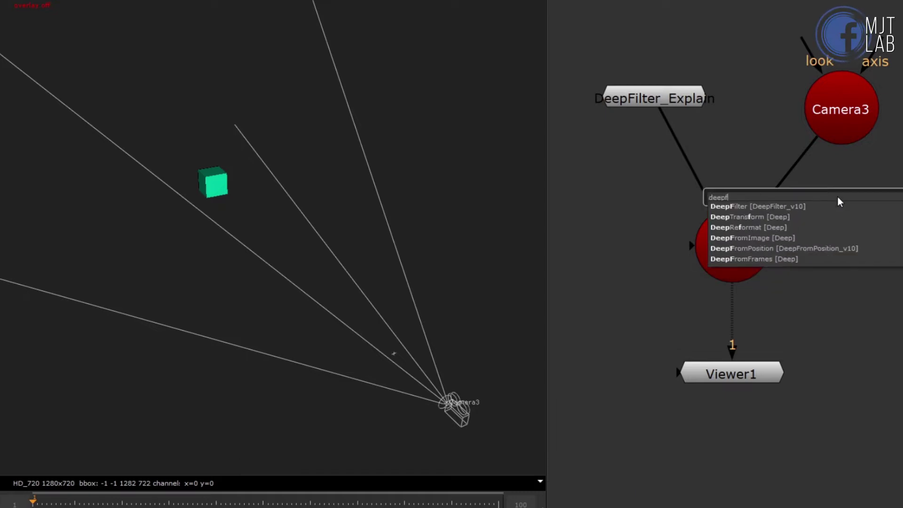
{"action": "key", "text": "Return"}
{"action": "left_click_drag", "start_coordinate": [517, 86], "coordinate": [513, 170]}
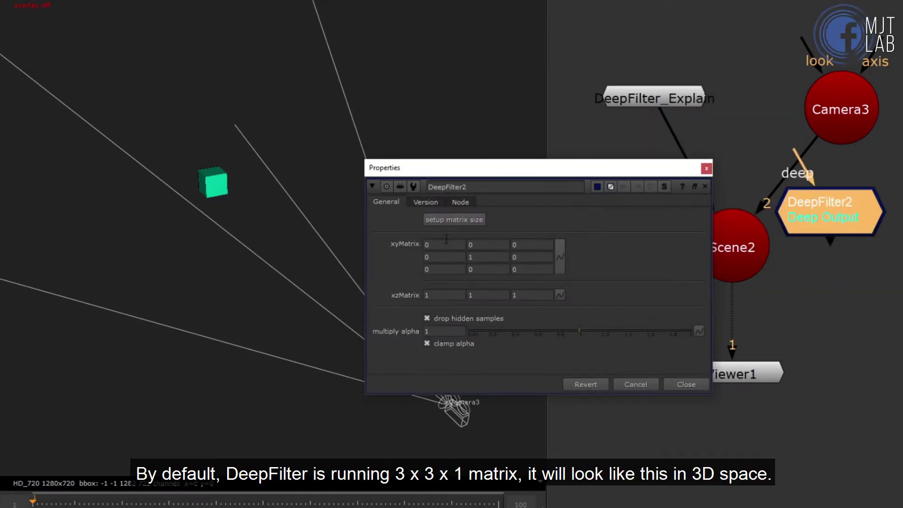
{"action": "left_click", "coordinate": [449, 220]}
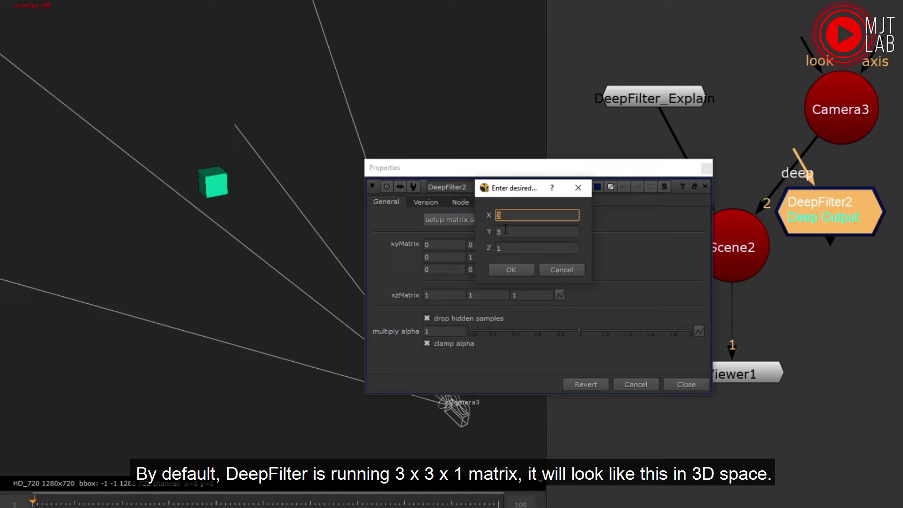
{"action": "key", "text": "Tab"}
{"action": "key", "text": "Tab"}
{"action": "key", "text": "Return"}
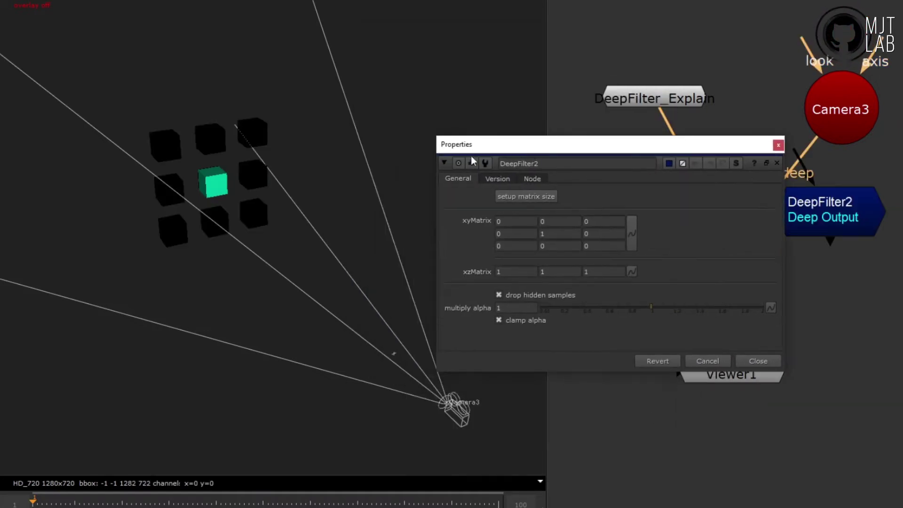
- Change the new DeepFilter node's matrix size to 3 x 3 x 3
{"action": "left_click_drag", "start_coordinate": [235, 155], "coordinate": [351, 91], "text": "ctrl"}
{"action": "left_click", "coordinate": [539, 198]}
{"action": "key", "text": "Tab"}
{"action": "key", "text": "Tab"}
{"action": "type", "text": "3"}
{"action": "key", "text": "Return"}
- Set the DeepFilter_Explain size to 3x3x3 and close both nodes' properties
{"action": "double_click", "coordinate": [654, 97]}
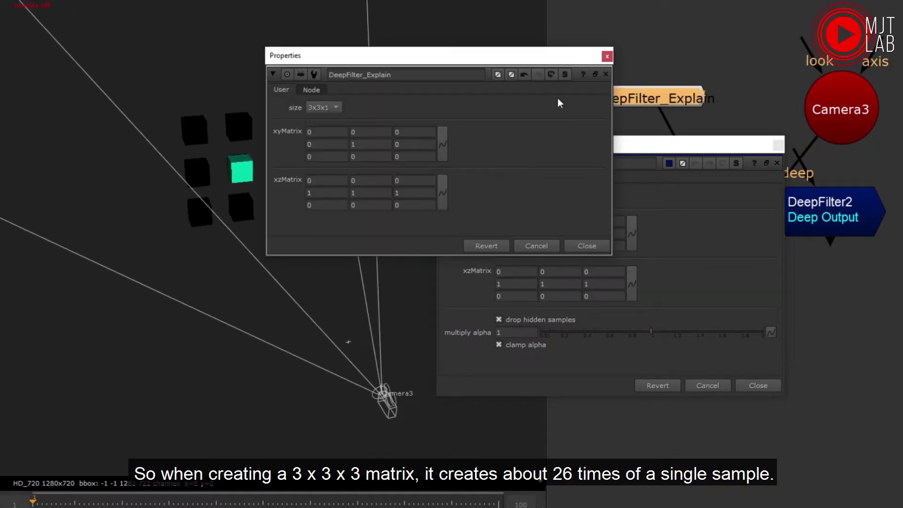
{"action": "left_click", "coordinate": [326, 106]}
{"action": "left_click", "coordinate": [334, 121]}
{"action": "left_click", "coordinate": [586, 244]}
{"action": "left_click", "coordinate": [773, 388]}
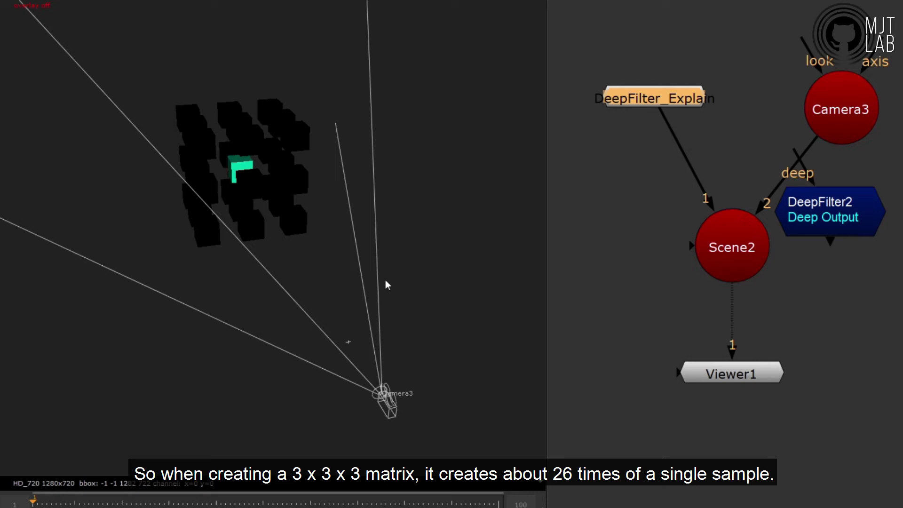
{"action": "left_click_drag", "start_coordinate": [385, 281], "coordinate": [367, 227], "text": "ctrl"}
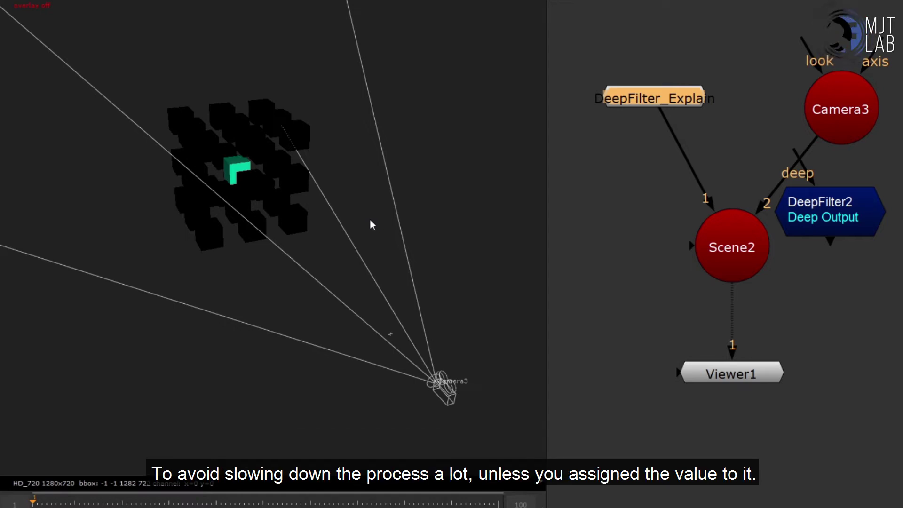
- Move the DeepFilter2 node aside and set DeepFilter_Explain's top-centre xyMatrix value to 0.5
{"action": "left_click_drag", "start_coordinate": [842, 217], "coordinate": [876, 230]}
{"action": "double_click", "coordinate": [660, 94]}
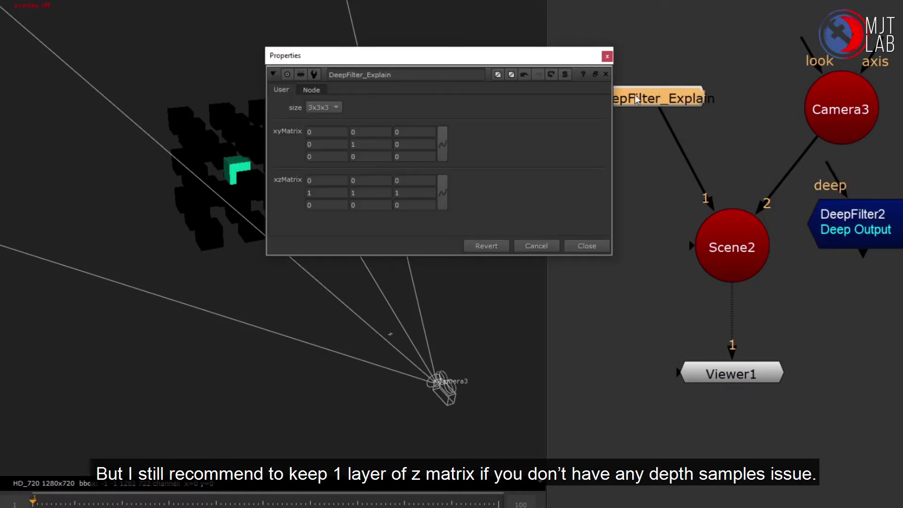
{"action": "left_click_drag", "start_coordinate": [504, 57], "coordinate": [645, 119]}
{"action": "left_click", "coordinate": [510, 191]}
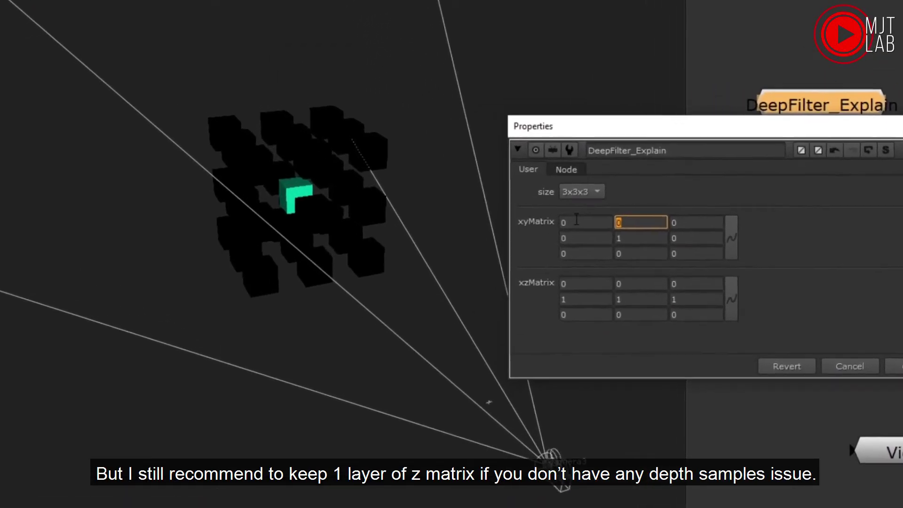
{"action": "key", "text": "Return"}
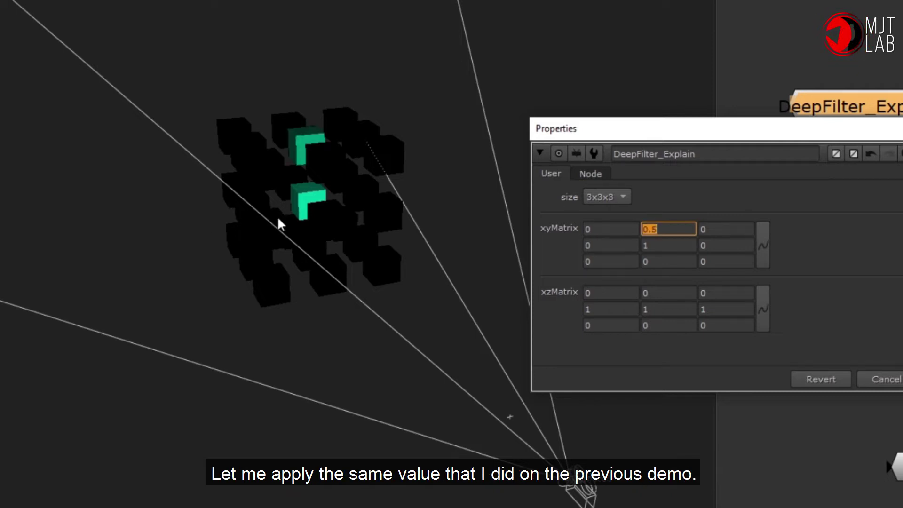
- Adjust the 3D viewer's display settings to see through the zero-weight cubes
{"action": "left_click_drag", "start_coordinate": [280, 224], "coordinate": [292, 218], "text": "ctrl"}
{"action": "key", "text": "s"}
{"action": "left_click", "coordinate": [684, 112]}
{"action": "left_click", "coordinate": [864, 23]}
{"action": "mouse_move", "coordinate": [447, 223]}
{"action": "left_mouse_down", "text": "ctrl"}
{"action": "mouse_move", "coordinate": [452, 205]}
{"action": "mouse_move", "coordinate": [442, 221]}
{"action": "left_mouse_up", "text": "ctrl"}
- Set DeepFilter_Explain's xyMatrix values left of, below and right of the centre to 0.5
{"action": "left_click_drag", "start_coordinate": [602, 245], "coordinate": [569, 233]}
{"action": "type", "text": "0.5"}
{"action": "key", "text": "Return"}
{"action": "left_click_drag", "start_coordinate": [655, 262], "coordinate": [616, 257]}
{"action": "type", "text": "0.5"}
{"action": "key", "text": "Return"}
{"action": "left_click_drag", "start_coordinate": [712, 246], "coordinate": [655, 244]}
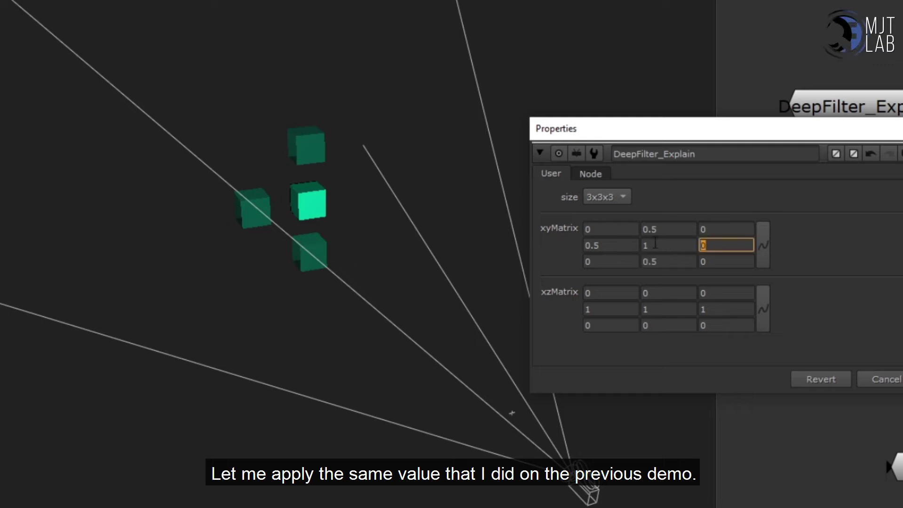
{"action": "type", "text": "0.5"}
{"action": "key", "text": "Return"}
- Set all four corner values of DeepFilter_Explain's xyMatrix to 0.2
{"action": "left_click_drag", "start_coordinate": [596, 230], "coordinate": [574, 225]}
{"action": "type", "text": "0.2"}
{"action": "key", "text": "Tab"}
{"action": "key", "text": "Tab"}
{"action": "type", "text": "0.2"}
{"action": "key", "text": "Tab"}
{"action": "key", "text": "Tab"}
{"action": "key", "text": "Tab"}
{"action": "key", "text": "Tab"}
{"action": "type", "text": "0.2"}
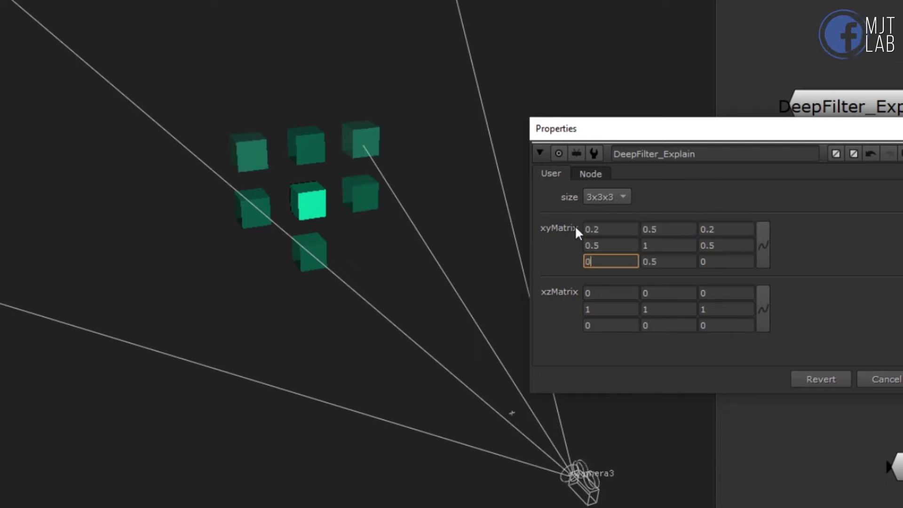
{"action": "key", "text": "Tab"}
{"action": "key", "text": "Tab"}
{"action": "type", "text": "0.2"}
{"action": "key", "text": "Return"}
- Set the top row of DeepFilter_Explain's xzMatrix to 0.4, 1 and 0.5
{"action": "left_click_drag", "start_coordinate": [432, 141], "coordinate": [292, 200]}
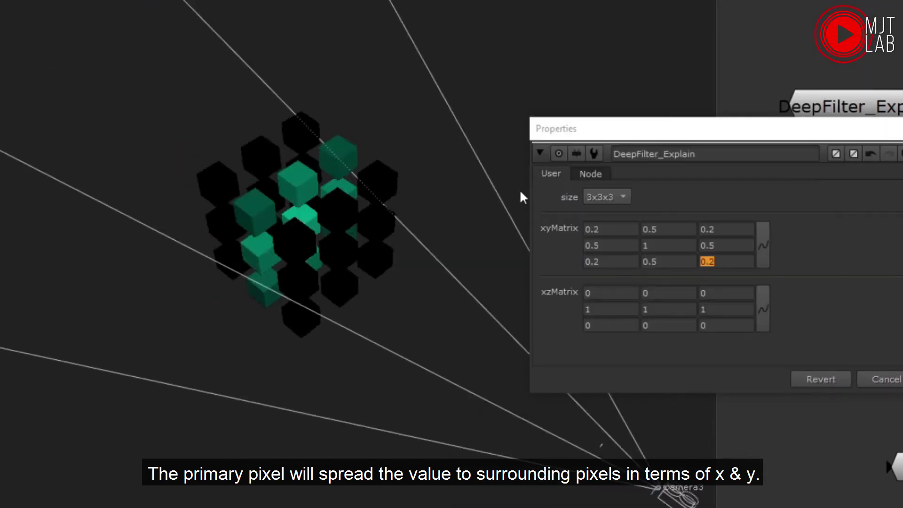
{"action": "left_click_drag", "start_coordinate": [521, 197], "coordinate": [501, 84]}
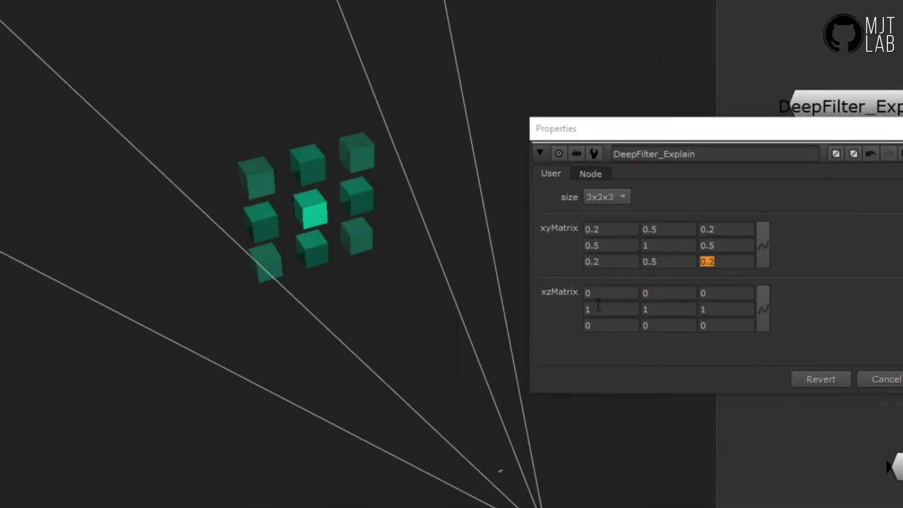
{"action": "left_click", "coordinate": [628, 295]}
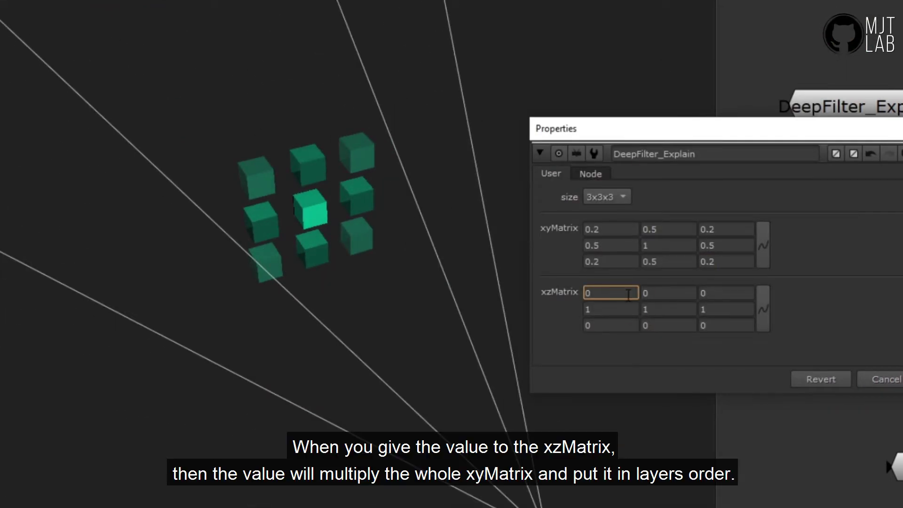
{"action": "type", "text": "0.4"}
{"action": "left_click_drag", "start_coordinate": [458, 236], "coordinate": [457, 259], "text": "ctrl"}
{"action": "left_click", "coordinate": [680, 290]}
{"action": "key", "text": "Up"}
{"action": "left_click_drag", "start_coordinate": [520, 269], "coordinate": [395, 244]}
{"action": "left_click", "coordinate": [720, 291]}
{"action": "type", "text": "0.5"}
{"action": "key", "text": "Return"}
- Set the first and third values in the xzMatrix's top row to 1
{"action": "left_click_drag", "start_coordinate": [610, 293], "coordinate": [557, 291]}
{"action": "type", "text": "1"}
{"action": "key", "text": "Tab"}
{"action": "key", "text": "Tab"}
{"action": "type", "text": "1"}
- Set all three values in the xzMatrix's bottom row to 1
{"action": "key", "text": "Tab"}
{"action": "key", "text": "Tab"}
{"action": "key", "text": "Tab"}
{"action": "key", "text": "Tab"}
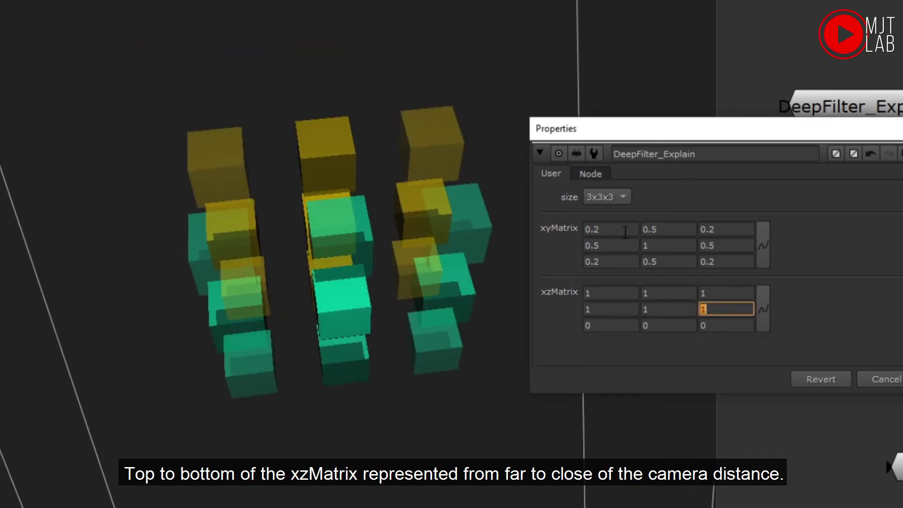
{"action": "type", "text": "1\t1\t1"}
{"action": "key", "text": "Return"}
- Reopen the DeepFilter_Explain properties and set the top-left xzMatrix value to 0.5
{"action": "left_click_drag", "start_coordinate": [351, 245], "coordinate": [373, 202], "text": "ctrl"}
{"action": "double_click", "coordinate": [847, 107]}
{"action": "left_click_drag", "start_coordinate": [706, 128], "coordinate": [788, 137]}
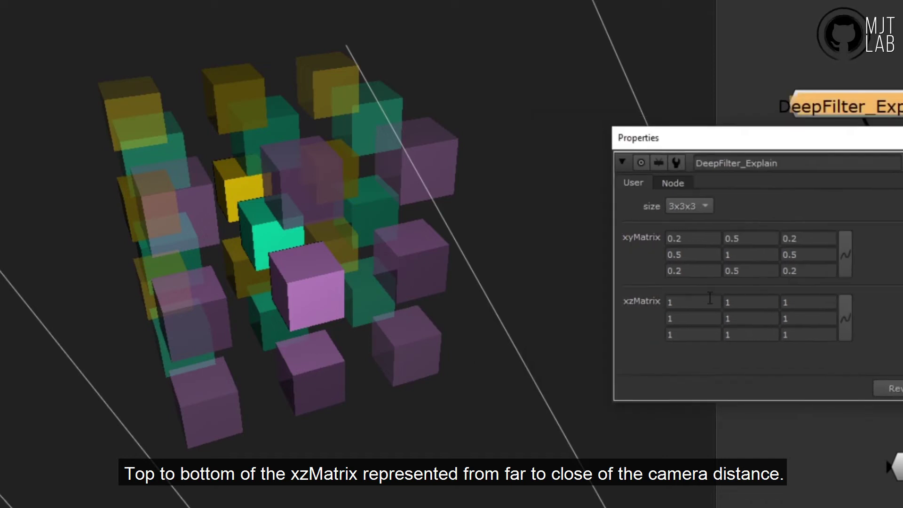
{"action": "type", "text": "0.5"}
{"action": "key", "text": "Return"}
{"action": "left_click_drag", "start_coordinate": [235, 265], "coordinate": [358, 249], "text": "ctrl"}
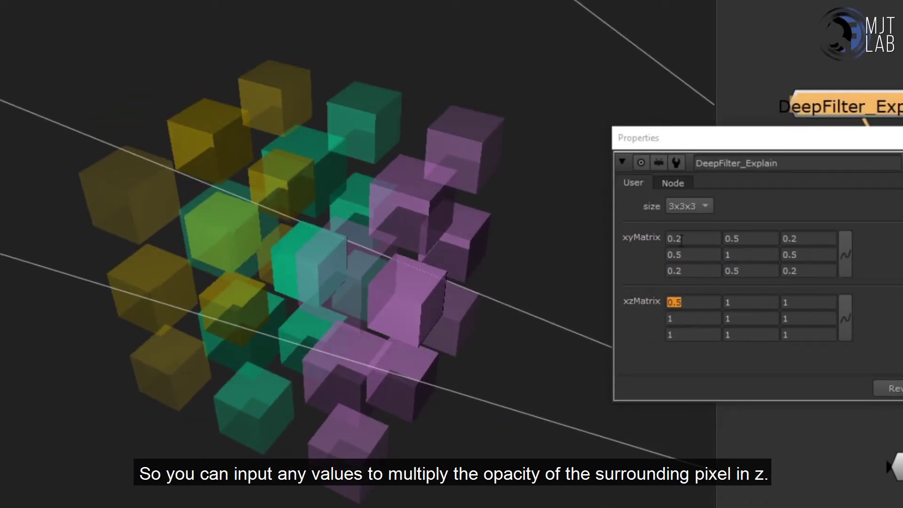
- Set the top-left xzMatrix value to 0.1
{"action": "double_click", "coordinate": [682, 239]}
{"action": "left_click", "coordinate": [694, 301]}
{"action": "type", "text": "0.1"}
{"action": "key", "text": "Return"}
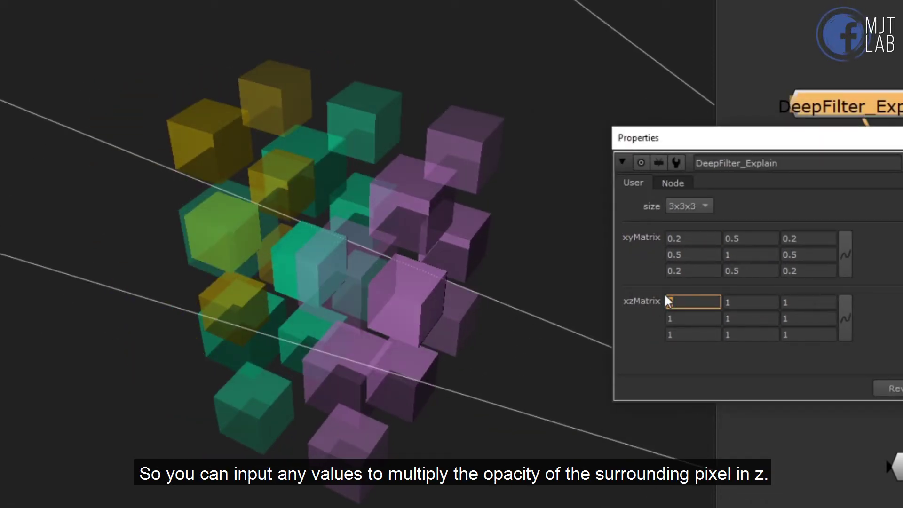
{"action": "left_click_drag", "start_coordinate": [210, 374], "coordinate": [271, 351]}
- Set the top-left value of the xyMatrix to 0.1 and inspect the sample cubes in 3D
{"action": "left_click", "coordinate": [679, 301]}
{"action": "double_click", "coordinate": [677, 238]}
{"action": "type", "text": "0"}
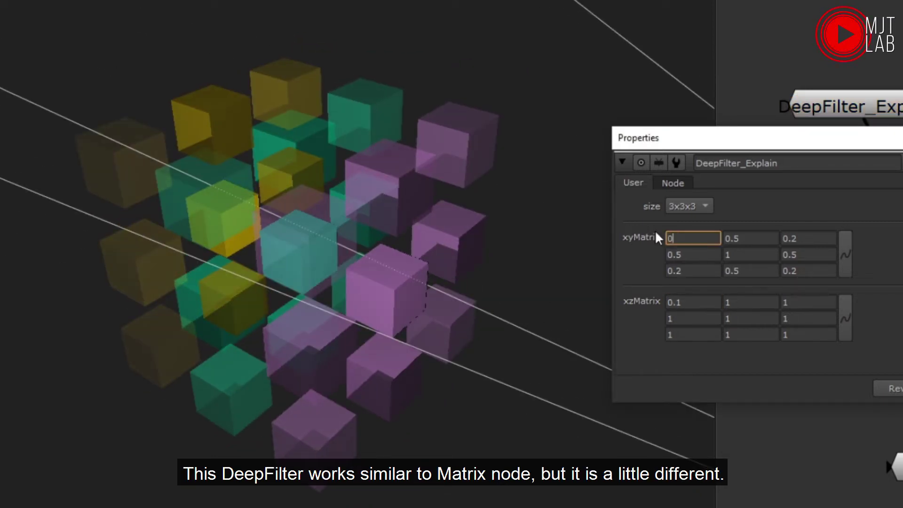
{"action": "key", "text": "Return"}
{"action": "mouse_move", "coordinate": [343, 348]}
{"action": "left_mouse_down", "text": "ctrl"}
{"action": "mouse_move", "coordinate": [294, 252]}
{"action": "mouse_move", "coordinate": [344, 336]}
{"action": "left_mouse_up", "text": "ctrl"}
{"action": "double_click", "coordinate": [705, 238]}
{"action": "type", "text": "0.1"}
{"action": "key", "text": "Return"}
{"action": "left_click_drag", "start_coordinate": [349, 301], "coordinate": [356, 289], "text": "ctrl"}
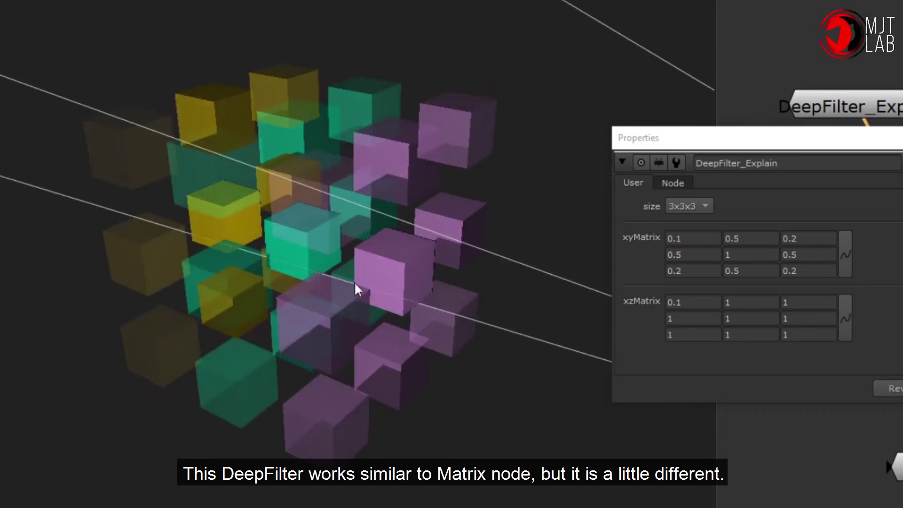
- Set the top-left xzMatrix value back to 1 and view the sample cubes from above
{"action": "double_click", "coordinate": [680, 296]}
{"action": "type", "text": "7"}
{"action": "key", "text": "Return"}
{"action": "left_click_drag", "start_coordinate": [324, 324], "coordinate": [392, 242], "text": "ctrl"}
{"action": "left_click", "coordinate": [695, 300]}
{"action": "type", "text": "1"}
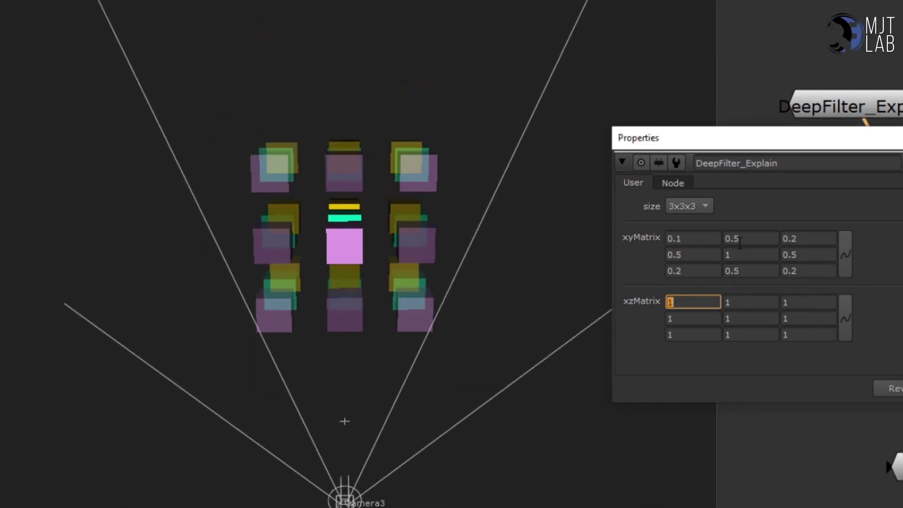
{"action": "left_click", "coordinate": [677, 238]}
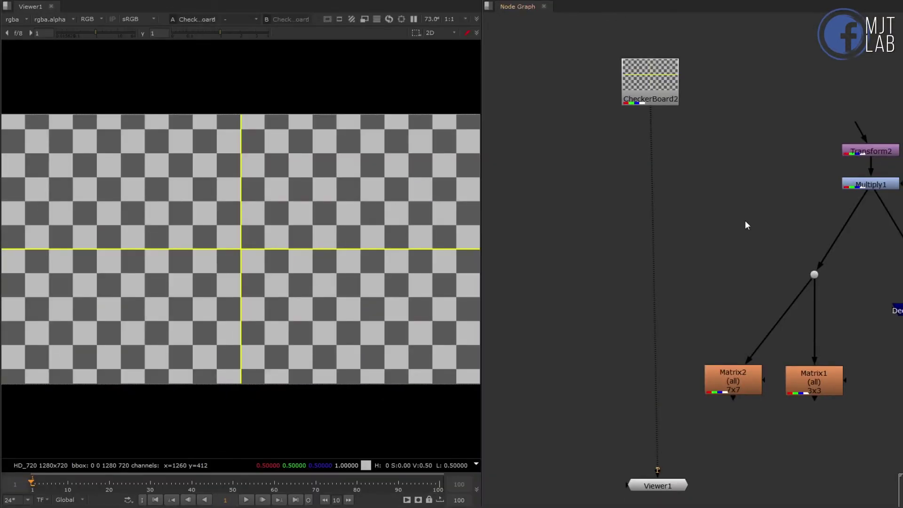
- Check the alpha channel of CheckerBoard2, then return to the color view
{"action": "middle_click_drag", "start_coordinate": [745, 220], "coordinate": [687, 205]}
{"action": "key", "text": "a"}
{"action": "key", "text": "a"}
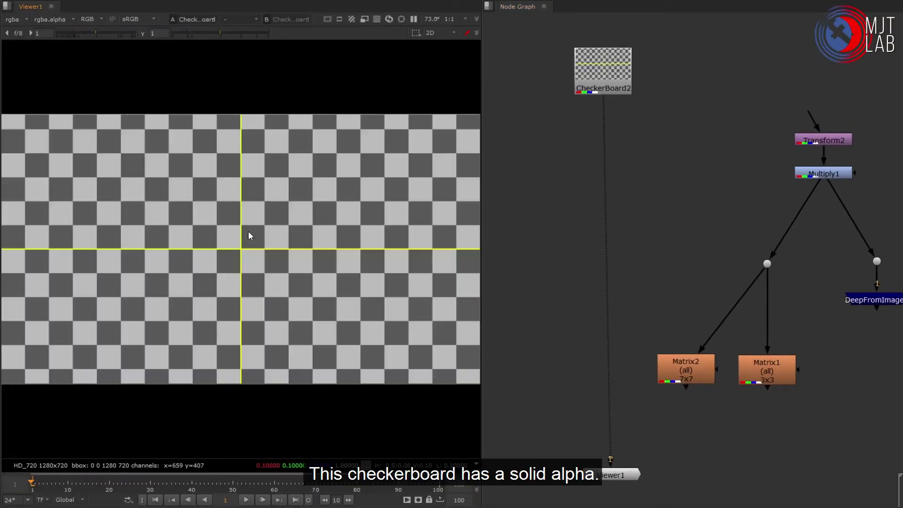
- Connect Transform2 to CheckerBoard2, align the node tree beneath it, and view Transform2's result near the image edge
{"action": "left_click_drag", "start_coordinate": [876, 120], "coordinate": [678, 376]}
{"action": "left_click_drag", "start_coordinate": [748, 378], "coordinate": [536, 391]}
{"action": "left_click_drag", "start_coordinate": [595, 126], "coordinate": [621, 97]}
{"action": "middle_click_drag", "start_coordinate": [652, 152], "coordinate": [750, 135]}
{"action": "left_click_drag", "start_coordinate": [721, 141], "coordinate": [720, 139]}
{"action": "key", "text": "1"}
{"action": "scroll", "coordinate": [239, 310], "scroll_direction": "up", "scroll_amount": 3}
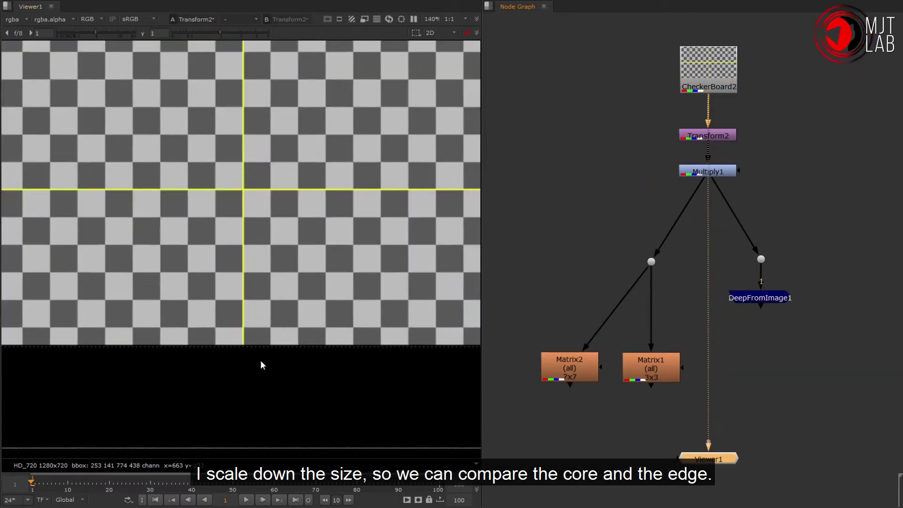
{"action": "scroll", "coordinate": [272, 347], "scroll_direction": "up", "scroll_amount": 4}
- View Multiply1 and set its value to 0.5
{"action": "left_click", "coordinate": [720, 172]}
{"action": "key", "text": "1"}
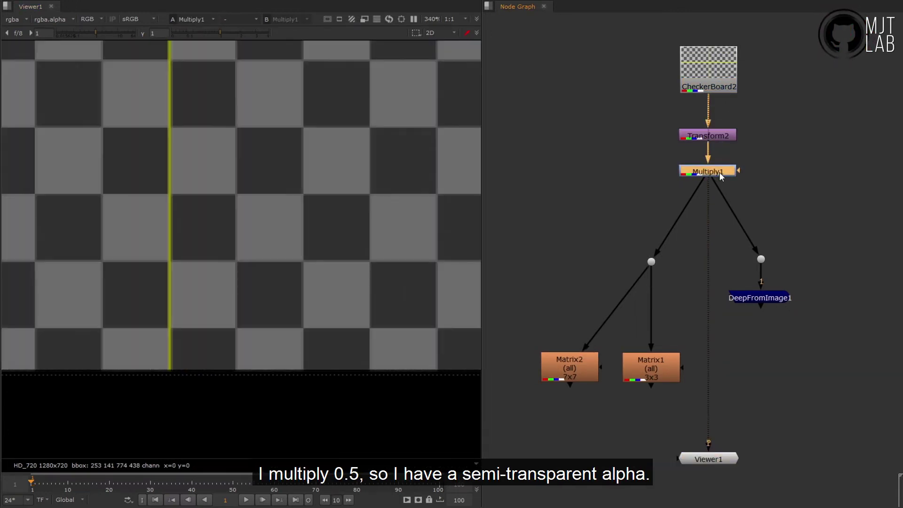
{"action": "double_click", "coordinate": [719, 173]}
{"action": "type", "text": "0.5"}
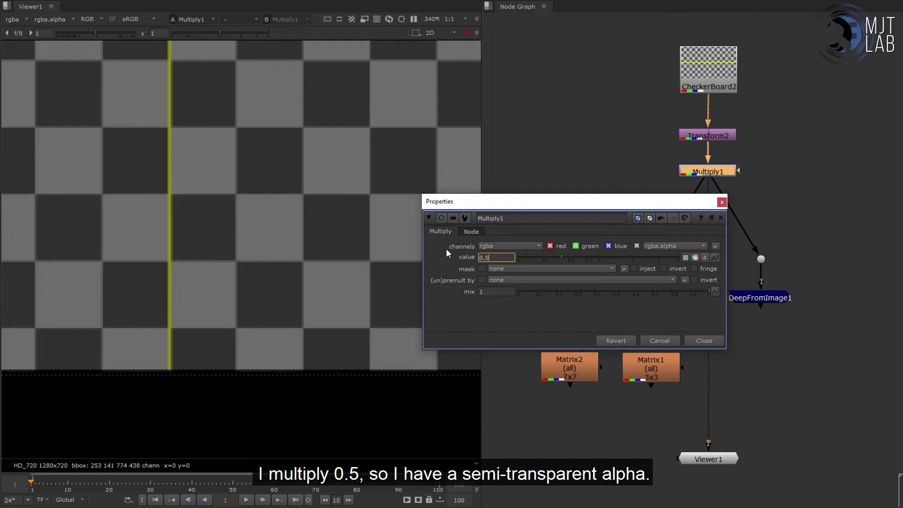
{"action": "key", "text": "Return"}
{"action": "left_click", "coordinate": [702, 340]}
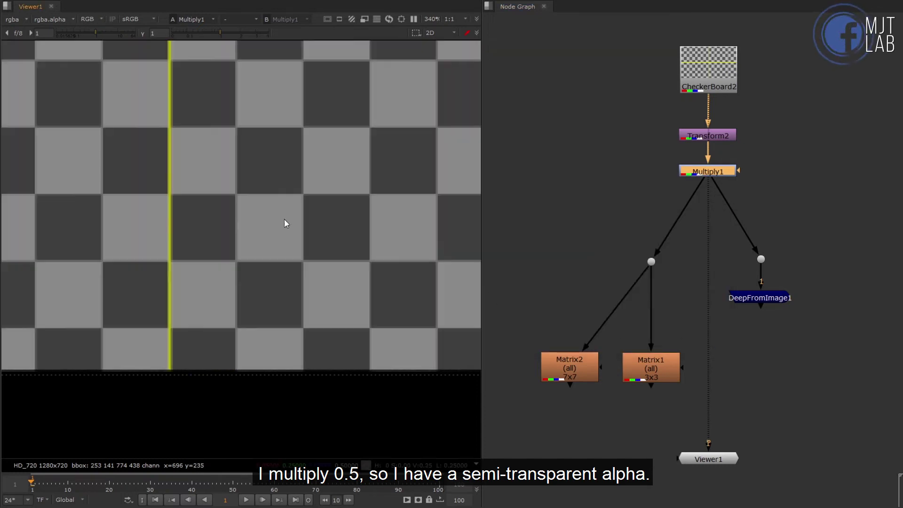
- View the 3x3 Matrix1 result and open its properties
{"action": "left_click", "coordinate": [648, 371]}
{"action": "key", "text": "1"}
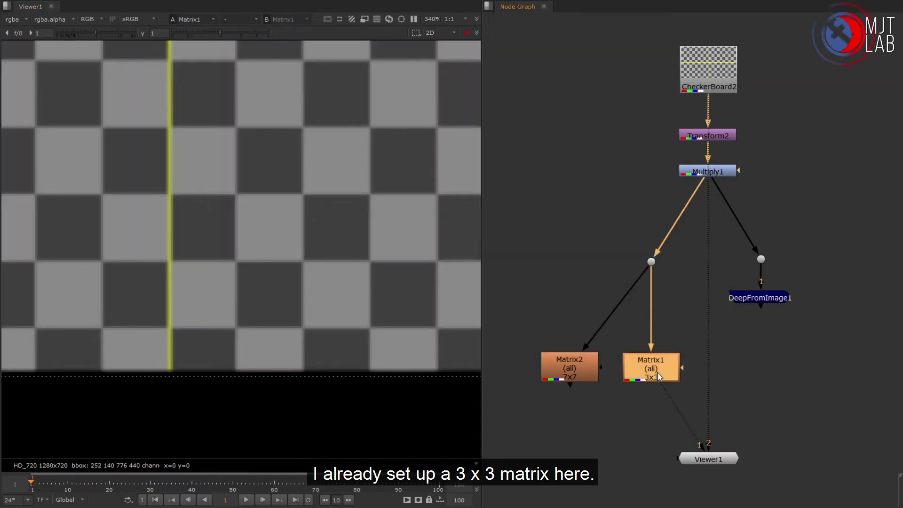
{"action": "double_click", "coordinate": [658, 376]}
- Add a DeepFilter node below DeepFromImage1 and assign it to the second viewer input
{"action": "key", "text": "Tab"}
{"action": "type", "text": "deepfi"}
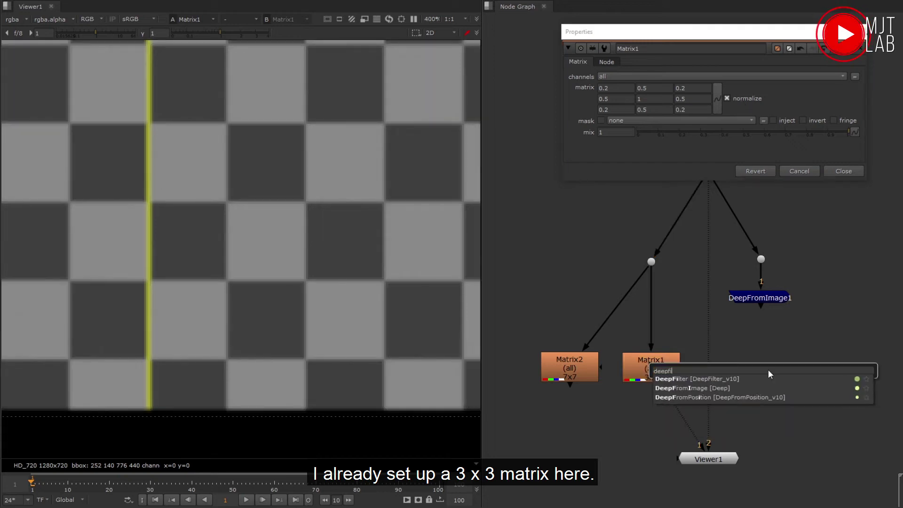
{"action": "key", "text": "Return"}
{"action": "key", "text": "2"}
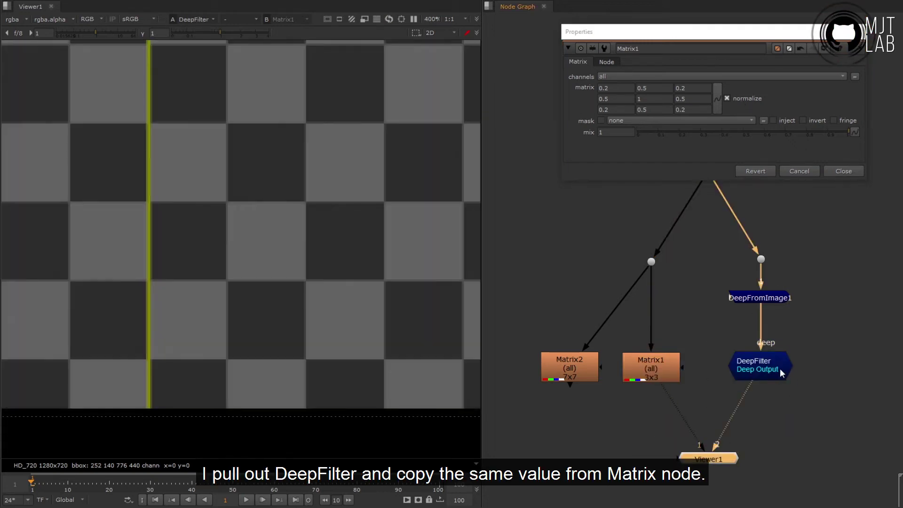
- Copy Matrix1's 3x3 matrix values into the DeepFilter's xyMatrix and close both property windows
{"action": "double_click", "coordinate": [762, 369]}
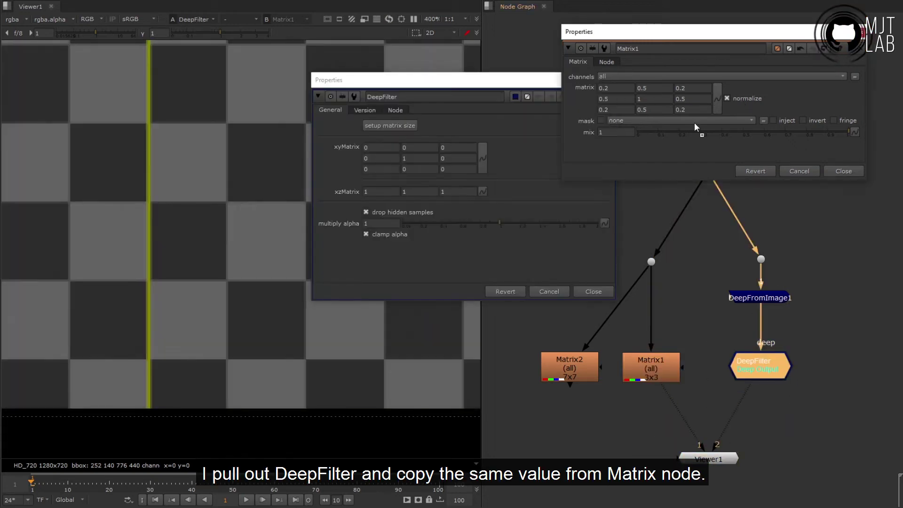
{"action": "left_click", "coordinate": [593, 291]}
{"action": "left_click", "coordinate": [843, 171]}
- Compare the softness and brightness of the Matrix1 and DeepFilter results in the viewer
{"action": "left_click", "coordinate": [828, 346]}
{"action": "key", "text": "1"}
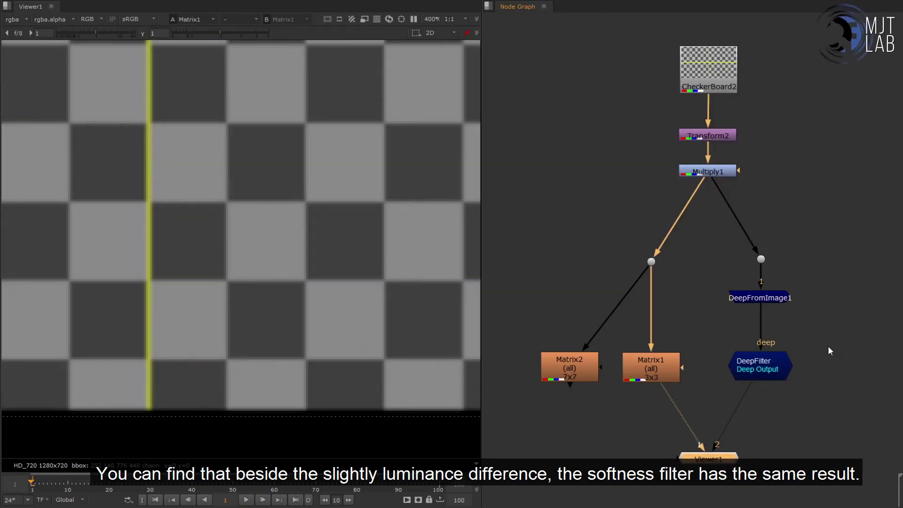
{"action": "key", "text": "2"}
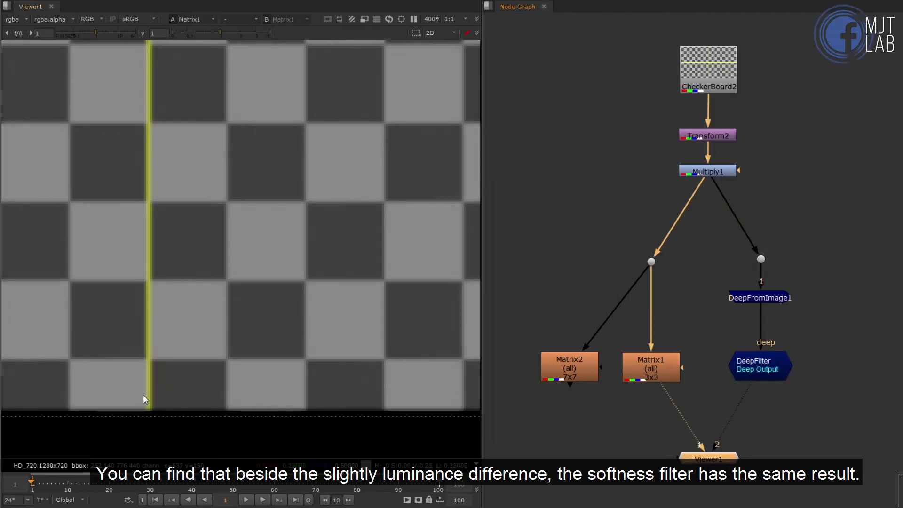
{"action": "scroll", "coordinate": [143, 398], "scroll_direction": "up", "scroll_amount": 3}
{"action": "scroll", "coordinate": [199, 365], "scroll_direction": "down", "scroll_amount": 4}
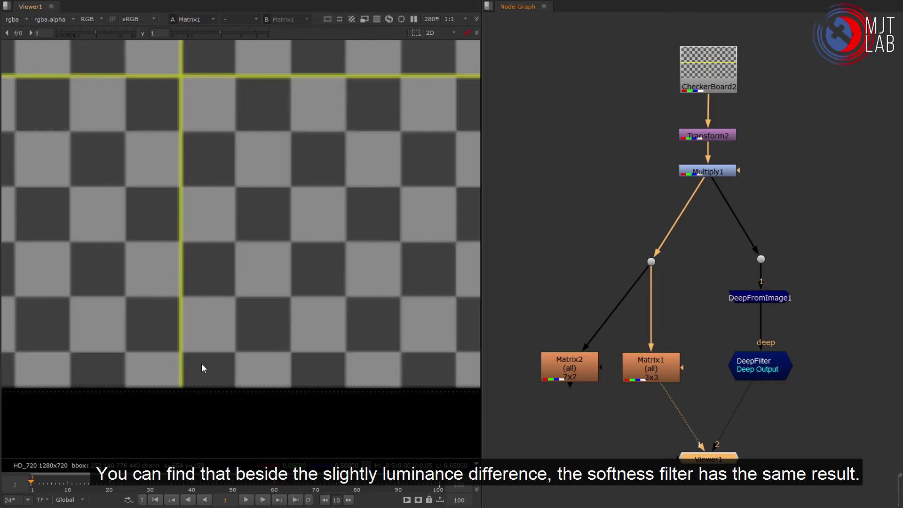
{"action": "scroll", "coordinate": [221, 351], "scroll_direction": "up", "scroll_amount": 1}
{"action": "middle_click_drag", "start_coordinate": [655, 340], "coordinate": [677, 275]}
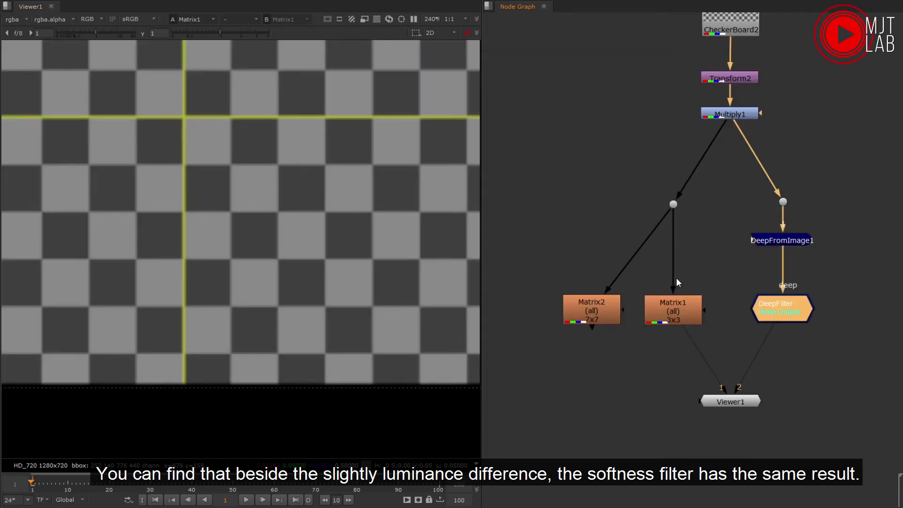
- View the 7x7 Matrix2 result, open its properties, and toggle the node off and on
{"action": "left_click", "coordinate": [599, 310]}
{"action": "key", "text": "1"}
{"action": "double_click", "coordinate": [598, 307]}
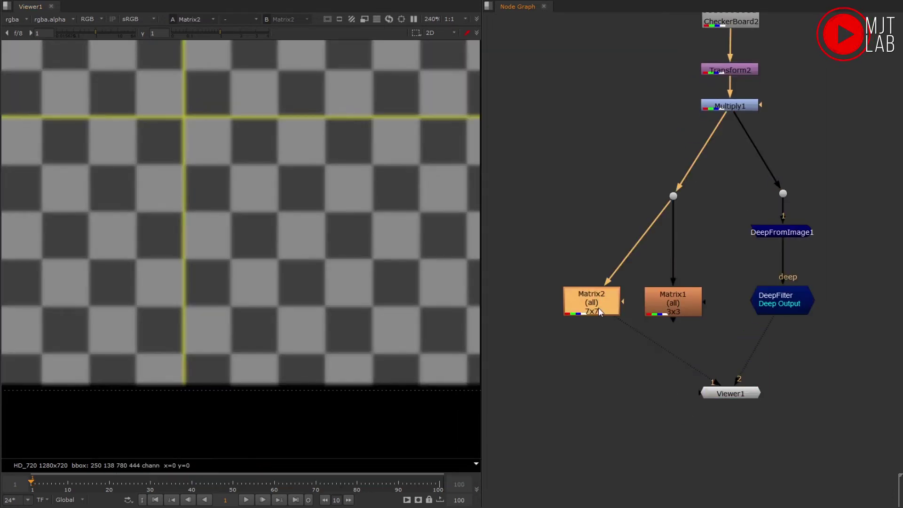
{"action": "left_click_drag", "start_coordinate": [575, 96], "coordinate": [586, 31]}
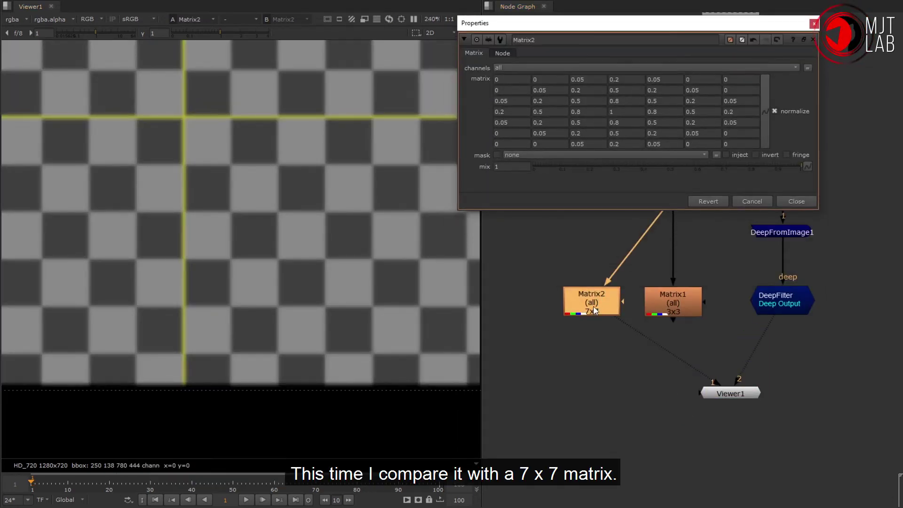
{"action": "left_click", "coordinate": [651, 367]}
{"action": "left_click", "coordinate": [603, 305]}
{"action": "key", "text": "d"}
{"action": "key", "text": "d"}
{"action": "middle_click_drag", "start_coordinate": [714, 292], "coordinate": [701, 315]}
- Resize the DeepFilter's xyMatrix to 7 by 7 through its matrix size setup
{"action": "double_click", "coordinate": [770, 323]}
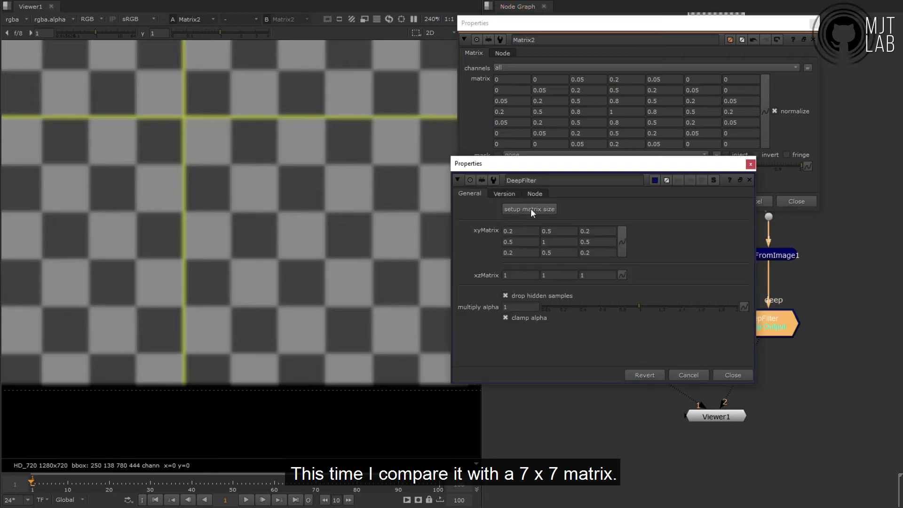
{"action": "left_click", "coordinate": [531, 210]}
{"action": "double_click", "coordinate": [468, 233]}
{"action": "type", "text": "7"}
{"action": "key", "text": "Tab"}
{"action": "type", "text": "7"}
{"action": "key", "text": "Return"}
- Link the DeepFilter's xyMatrix to Matrix2's 7x7 matrix and close the DeepFilter properties
{"action": "left_click_drag", "start_coordinate": [765, 111], "coordinate": [773, 263]}
{"action": "left_click", "coordinate": [780, 291]}
{"action": "left_click", "coordinate": [766, 398]}
- Compare the core softness of the checkerboard between the Matrix2 and DeepFilter results
{"action": "left_click", "coordinate": [808, 385]}
{"action": "key", "text": "1"}
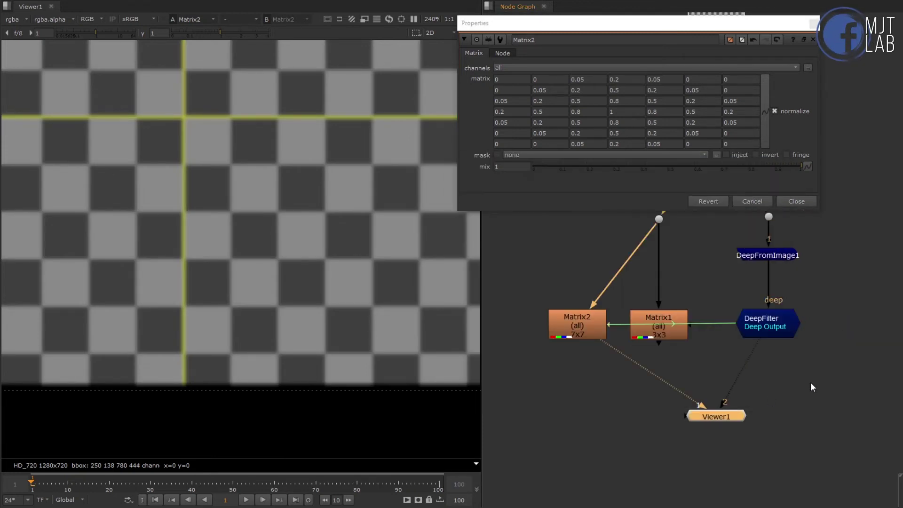
{"action": "key", "text": "2"}
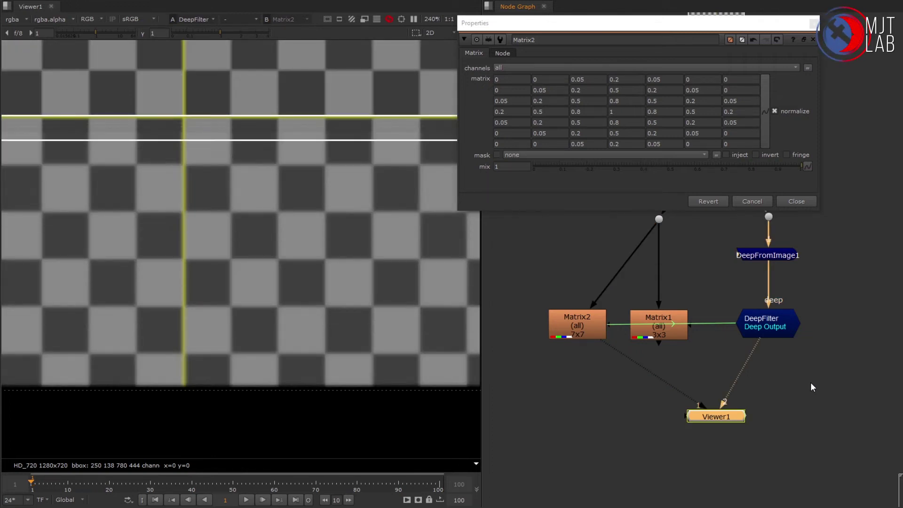
{"action": "key", "text": "1"}
{"action": "key", "text": "2"}
{"action": "key", "text": "1"}
{"action": "scroll", "coordinate": [173, 399], "scroll_direction": "up", "scroll_amount": 4}
{"action": "key", "text": "2"}
{"action": "key", "text": "1"}
{"action": "scroll", "coordinate": [329, 310], "scroll_direction": "down", "scroll_amount": 3}
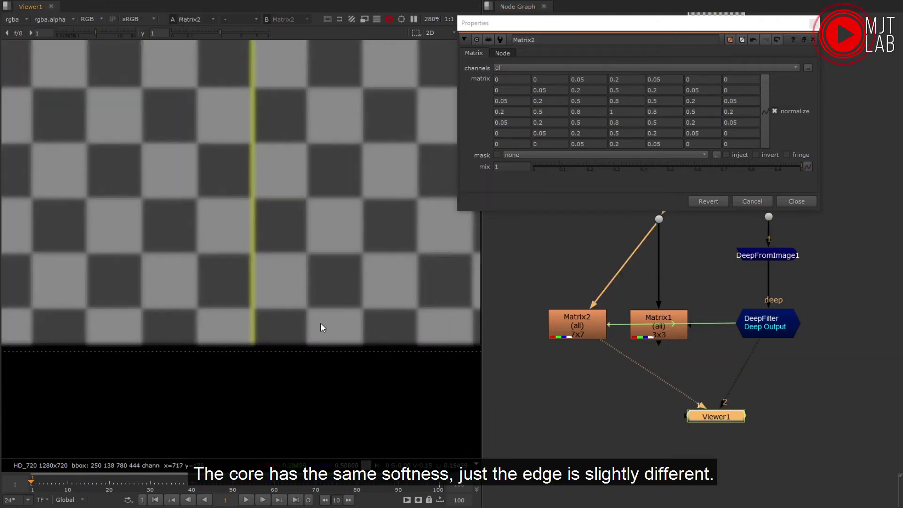
{"action": "key", "text": "2"}
{"action": "scroll", "coordinate": [362, 199], "scroll_direction": "up", "scroll_amount": 3}
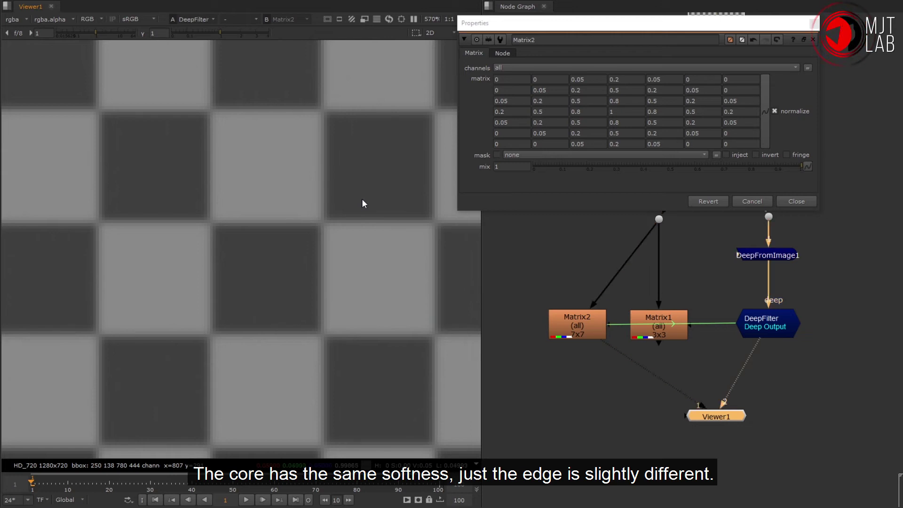
{"action": "key", "text": "1"}
- Compare the checkerboard's lower edge between Matrix2 and DeepFilter, then close the Matrix2 properties
{"action": "scroll", "coordinate": [360, 200], "scroll_direction": "down", "scroll_amount": 3}
{"action": "middle_click_drag", "start_coordinate": [302, 342], "coordinate": [329, 275]}
{"action": "key", "text": "2"}
{"action": "scroll", "coordinate": [254, 353], "scroll_direction": "up", "scroll_amount": 5}
{"action": "key", "text": "1"}
{"action": "key", "text": "2"}
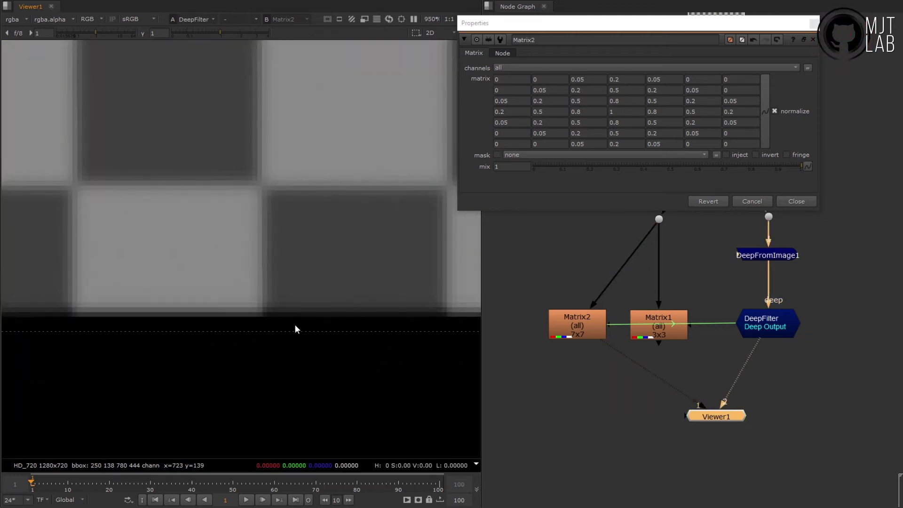
{"action": "key", "text": "1"}
{"action": "scroll", "coordinate": [315, 267], "scroll_direction": "down", "scroll_amount": 5}
{"action": "left_click", "coordinate": [811, 201]}
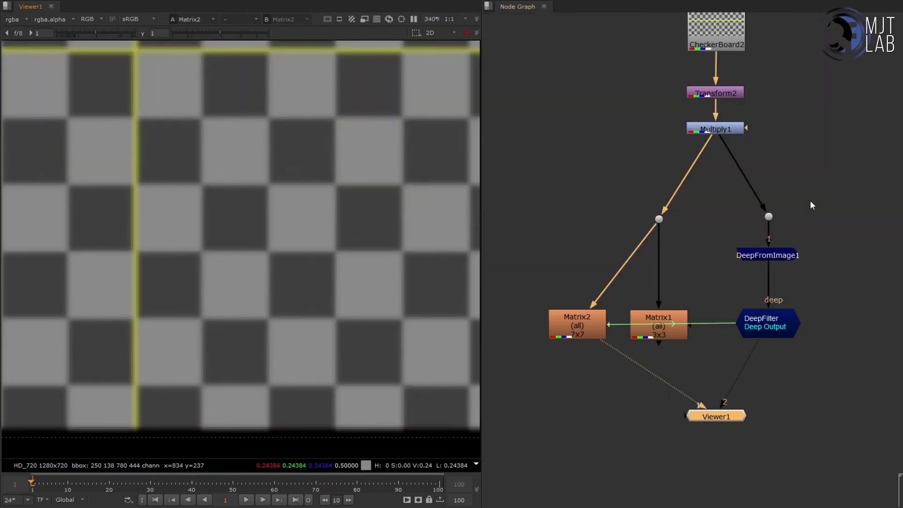
{"action": "left_click", "coordinate": [813, 201]}
- Disable the Multiply1 node
{"action": "left_click", "coordinate": [724, 131]}
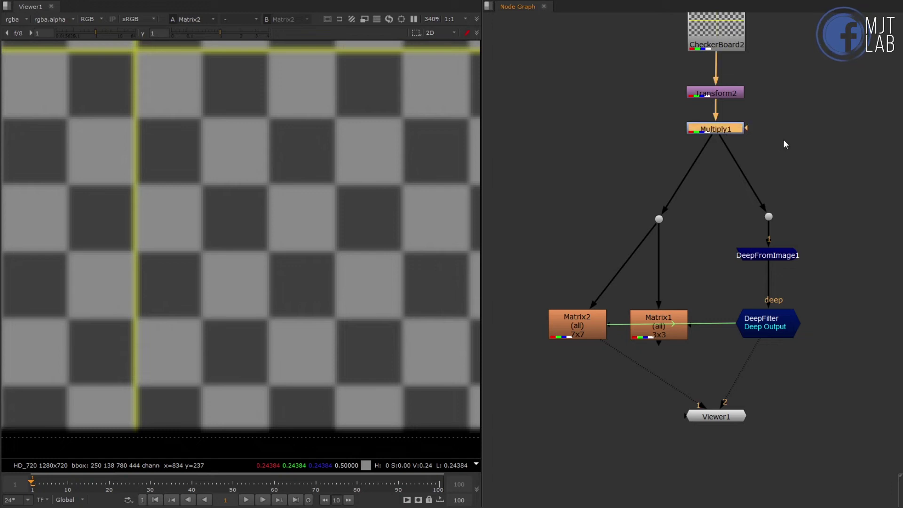
{"action": "middle_click_drag", "start_coordinate": [783, 139], "coordinate": [747, 182]}
{"action": "key", "text": "d"}
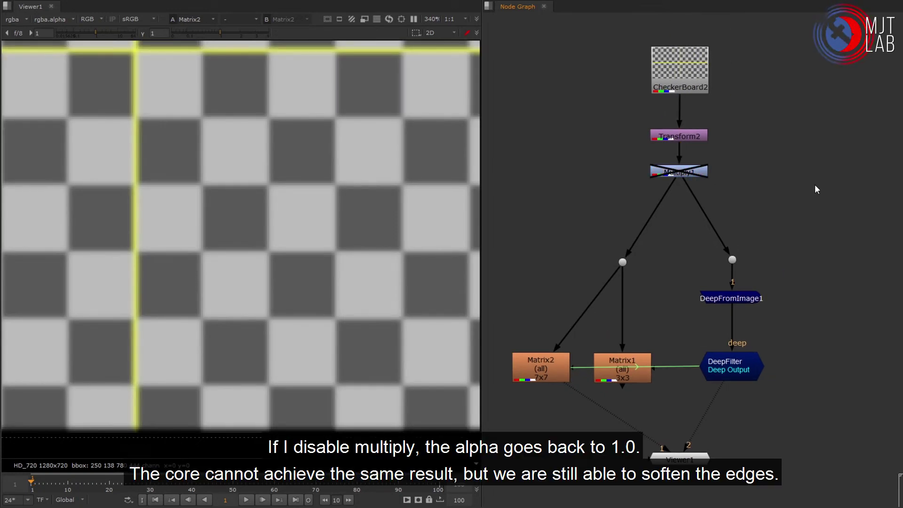
- Compare the Matrix2 and DeepFilter results with Multiply1 disabled, checking both core and edges
{"action": "key", "text": "1"}
{"action": "key", "text": "2"}
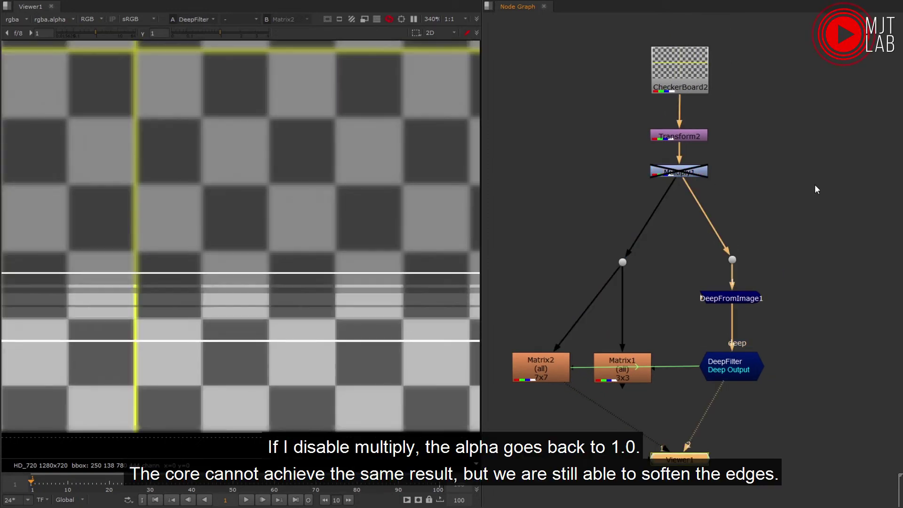
{"action": "key", "text": "1"}
{"action": "key", "text": "2"}
{"action": "key", "text": "1"}
{"action": "key", "text": "2"}
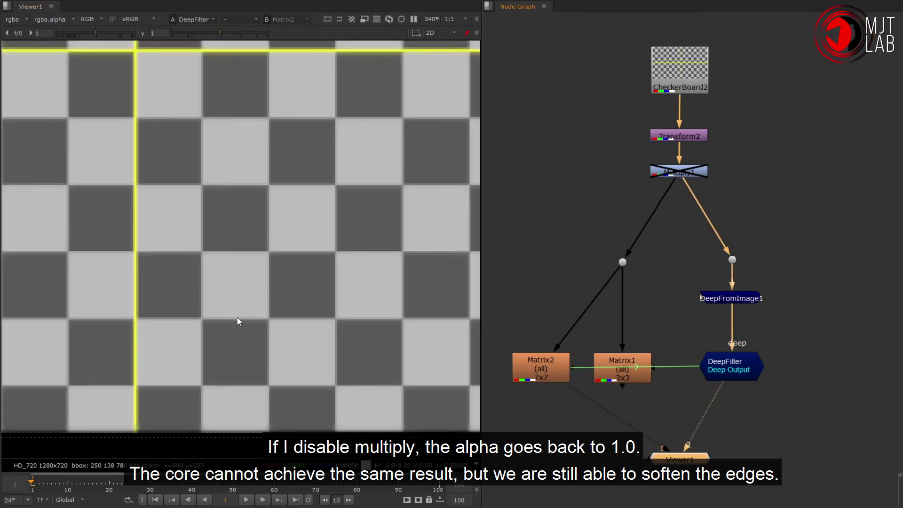
{"action": "key", "text": "1"}
{"action": "key", "text": "2"}
{"action": "key", "text": "1"}
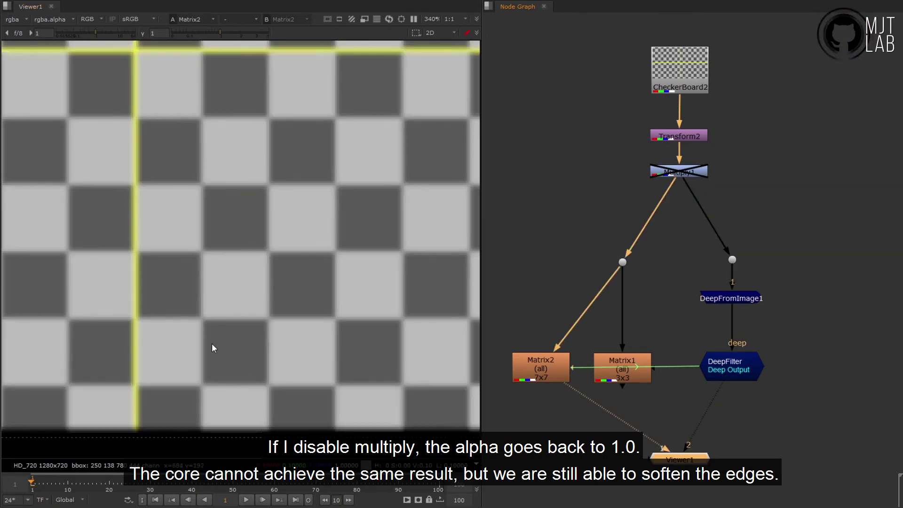
{"action": "key", "text": "2"}
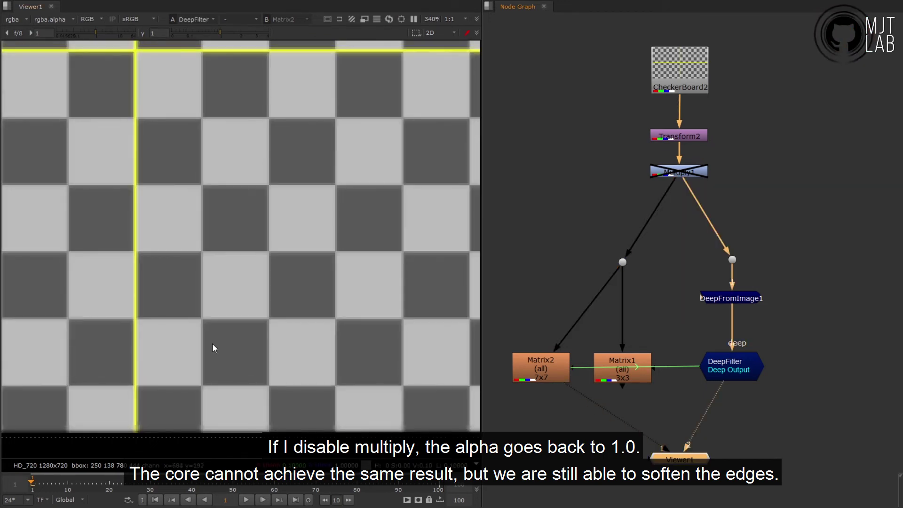
- Re-enable Multiply1 and set its value to 0.7
{"action": "double_click", "coordinate": [679, 174]}
{"action": "key", "text": "d"}
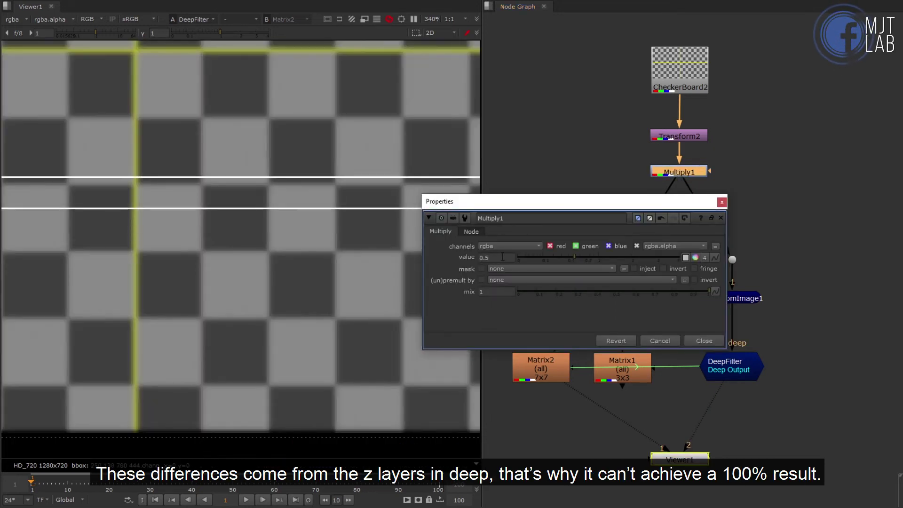
{"action": "double_click", "coordinate": [502, 257]}
{"action": "type", "text": "0."}
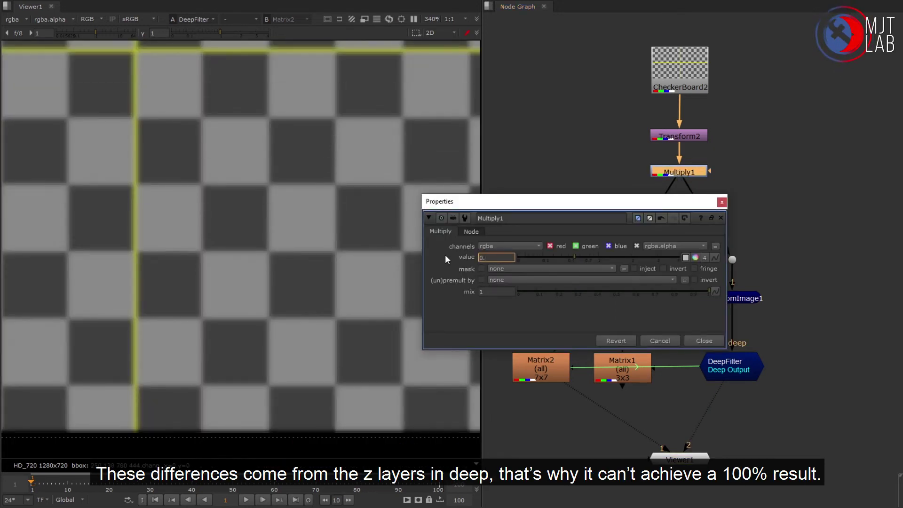
{"action": "type", "text": "7"}
{"action": "key", "text": "Return"}
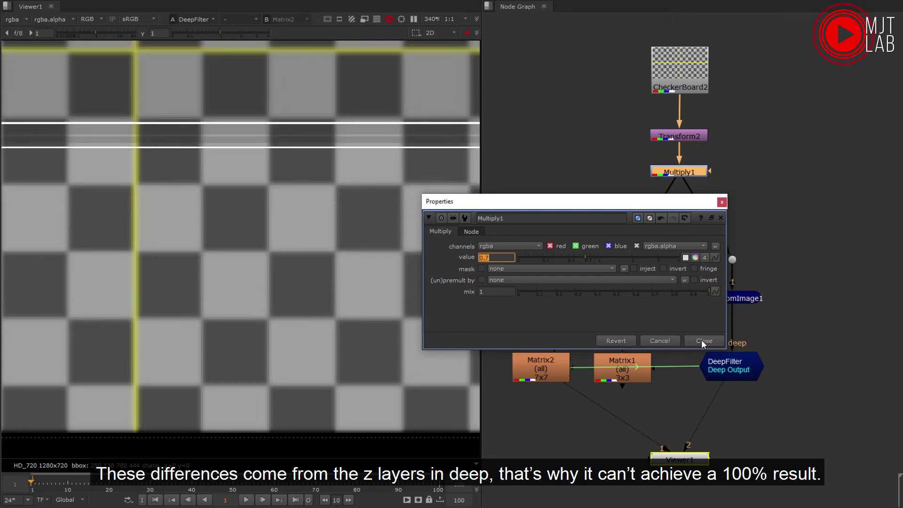
- Close the Multiply1 properties and compare the Matrix2 and DeepFilter results with Multiply1 at 0.7
{"action": "left_click", "coordinate": [703, 340]}
{"action": "left_click", "coordinate": [814, 261]}
{"action": "key", "text": "1"}
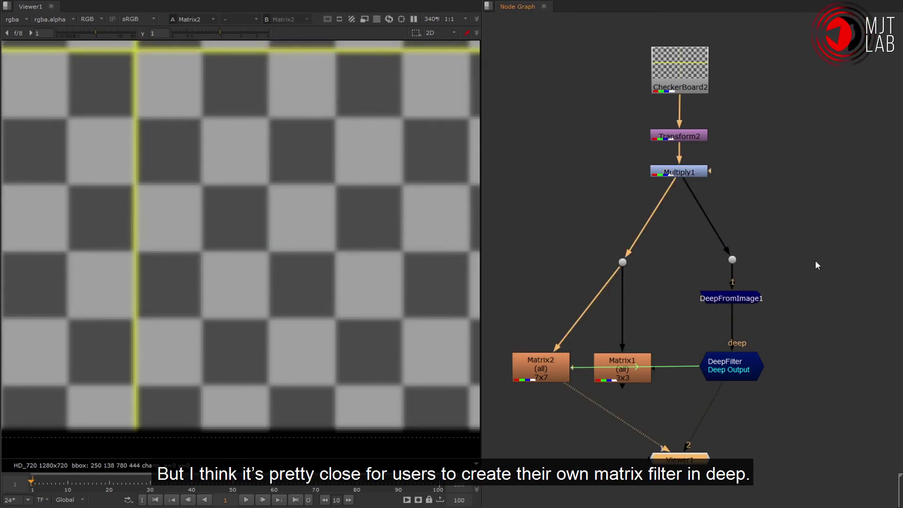
{"action": "key", "text": "2"}
{"action": "key", "text": "1"}
{"action": "key", "text": "2"}
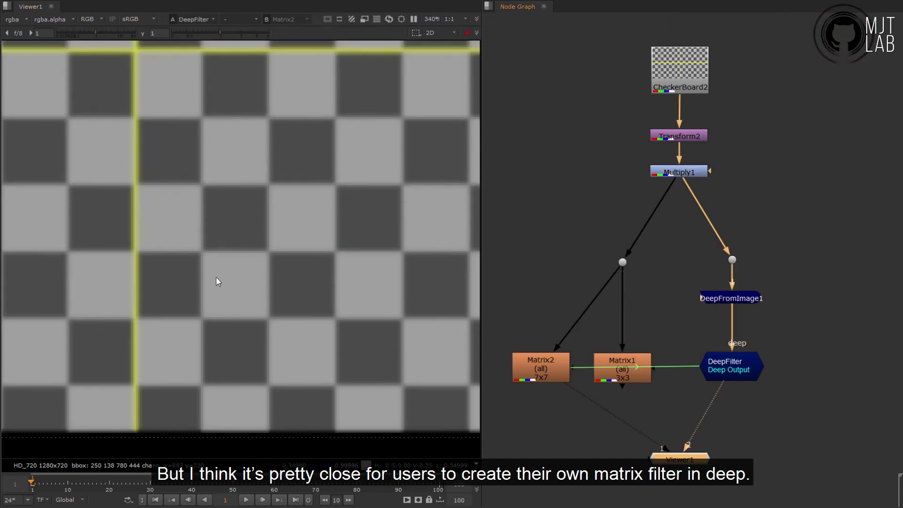
{"action": "key", "text": "1"}
{"action": "key", "text": "2"}
- Compare Matrix2 and DeepFilter up close along the checkerboard's square edges, including around the yellow centre lines
{"action": "scroll", "coordinate": [173, 279], "scroll_direction": "up", "scroll_amount": 4}
{"action": "key", "text": "1"}
{"action": "key", "text": "2"}
{"action": "key", "text": "1"}
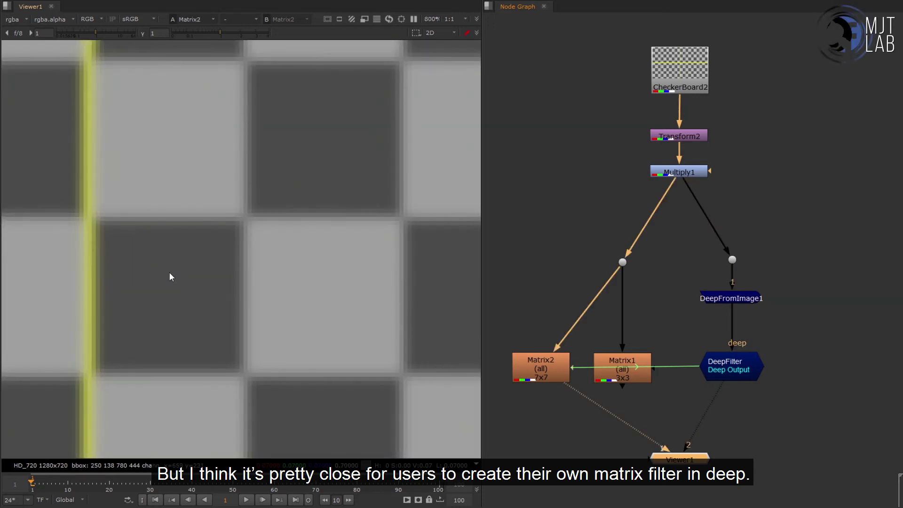
{"action": "key", "text": "2"}
{"action": "key", "text": "1"}
{"action": "scroll", "coordinate": [187, 275], "scroll_direction": "down", "scroll_amount": 5}
{"action": "middle_click_drag", "start_coordinate": [262, 258], "coordinate": [232, 292]}
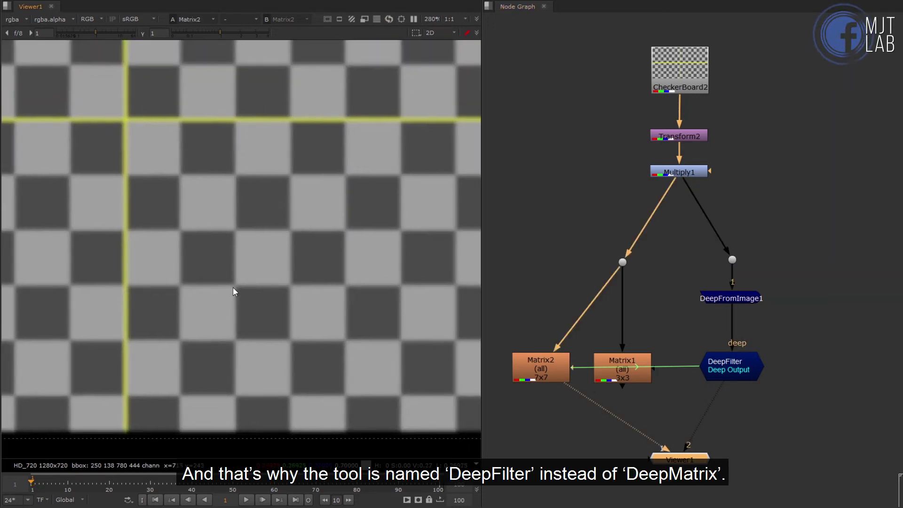
- Show Matrix1 in the viewer and set the first weight in the middle row of its matrix to -1
{"action": "left_click", "coordinate": [752, 372]}
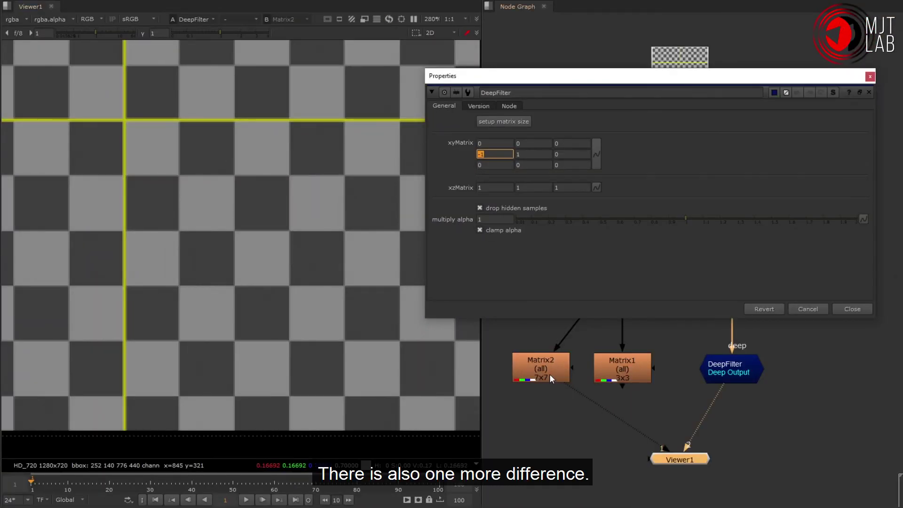
{"action": "left_click", "coordinate": [633, 372]}
{"action": "key", "text": "1"}
{"action": "double_click", "coordinate": [631, 373]}
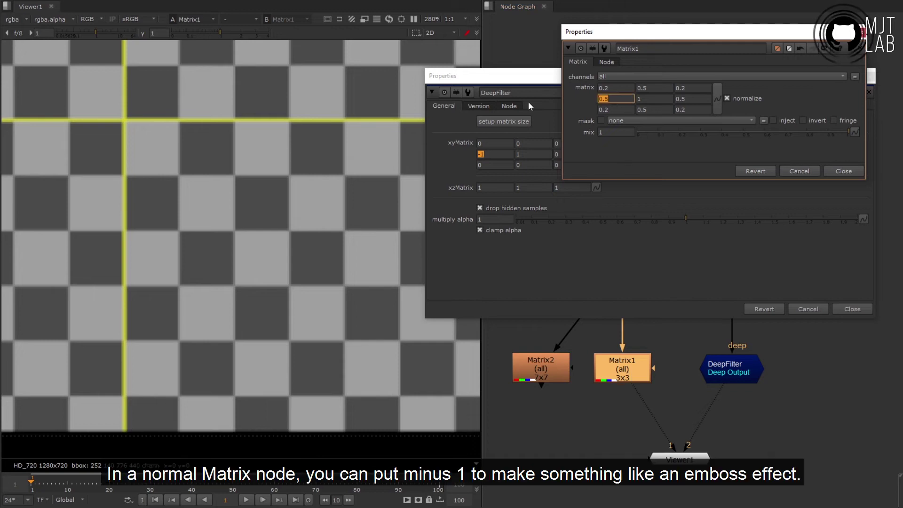
{"action": "type", "text": "-1"}
{"action": "key", "text": "Return"}
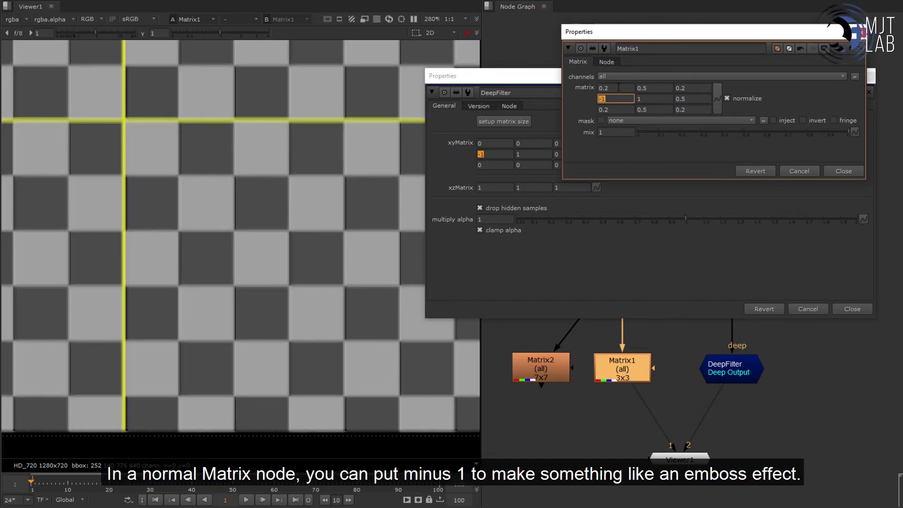
- Set all three weights in the top row of Matrix1 to -1 and inspect the emboss effect on the checkerboard
{"action": "double_click", "coordinate": [619, 87]}
{"action": "type", "text": "-1"}
{"action": "key", "text": "Tab"}
{"action": "type", "text": "-1"}
{"action": "key", "text": "Tab"}
{"action": "type", "text": "-1"}
{"action": "key", "text": "Return"}
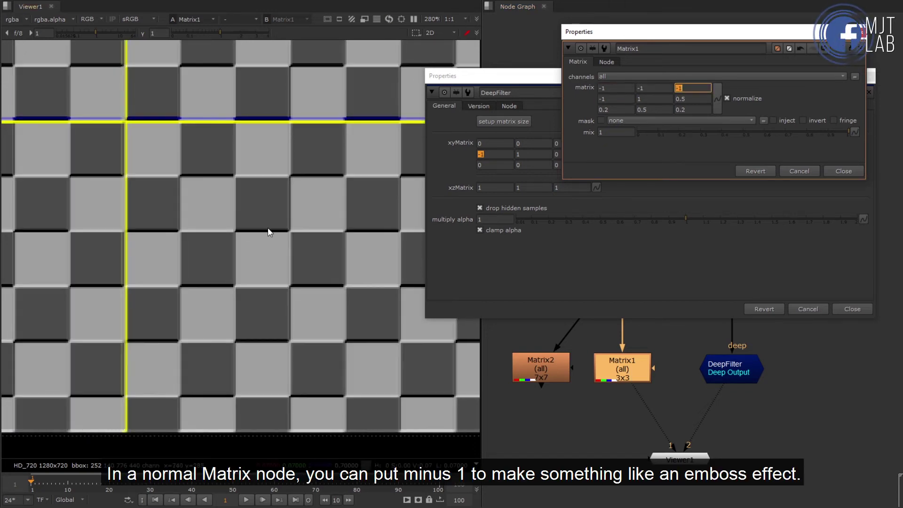
{"action": "scroll", "coordinate": [269, 233], "scroll_direction": "up", "scroll_amount": 3}
{"action": "scroll", "coordinate": [312, 243], "scroll_direction": "down", "scroll_amount": 3}
- Copy the Matrix1 weights into DeepFilter's xyMatrix and compare the two results in the viewer
{"action": "left_click_drag", "start_coordinate": [717, 99], "coordinate": [772, 77]}
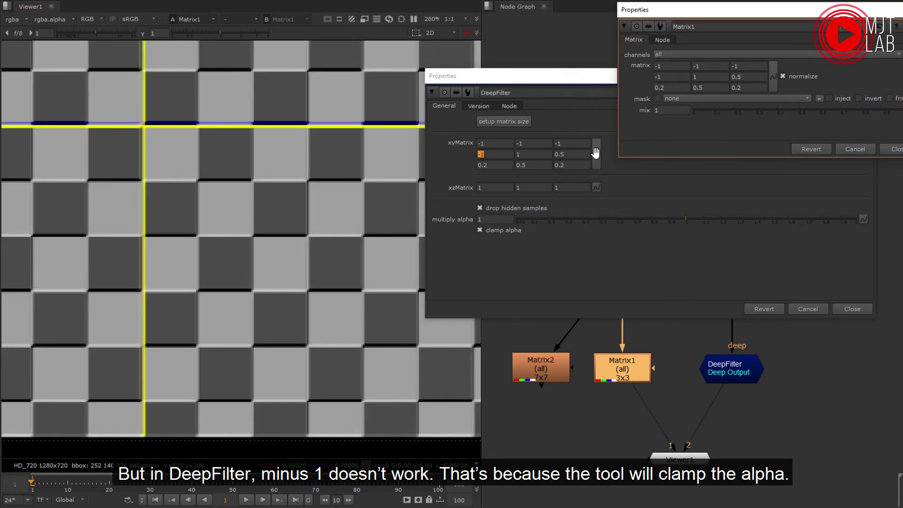
{"action": "left_click", "coordinate": [680, 207]}
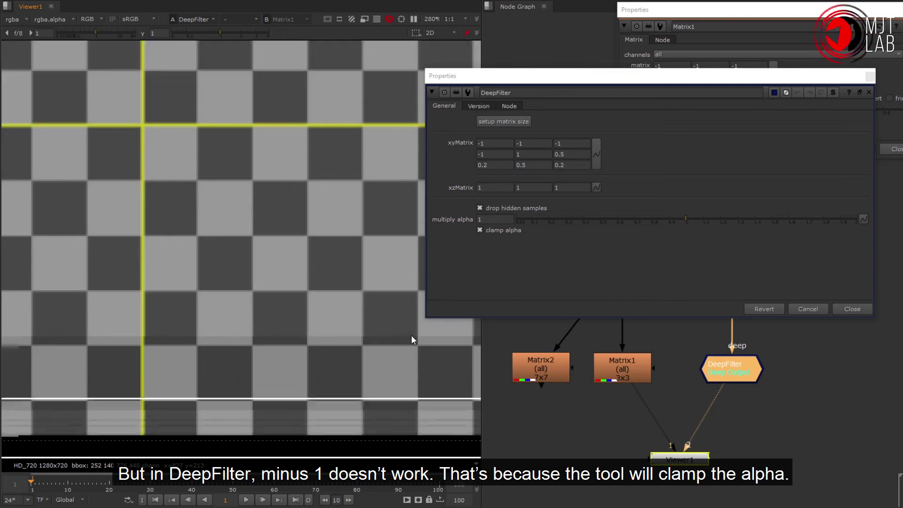
{"action": "key", "text": "2"}
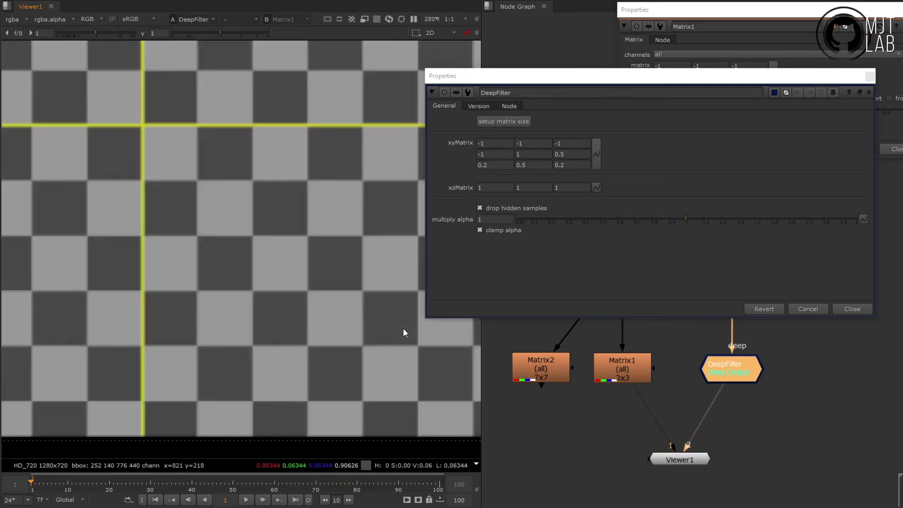
{"action": "key", "text": "1"}
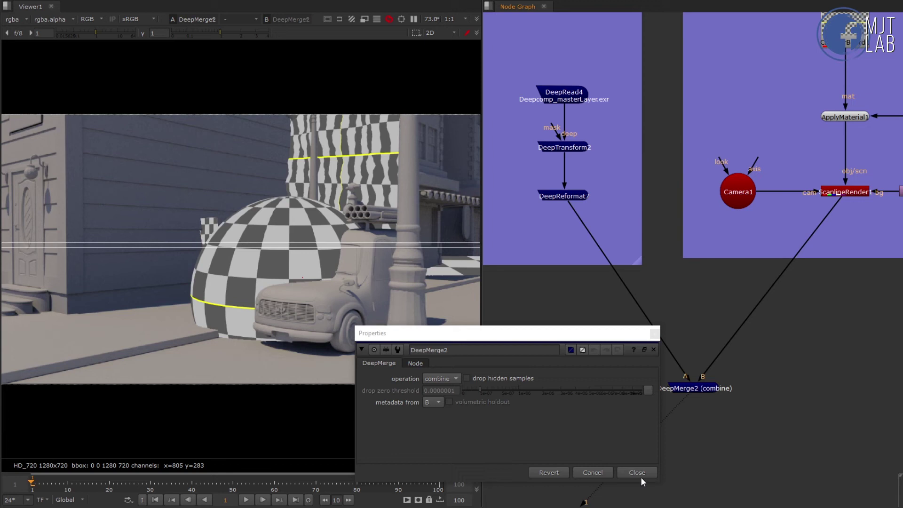
- Close the DeepMerge2 properties and inspect the edges where the checkered sphere intersects the truck
{"action": "left_click", "coordinate": [637, 471]}
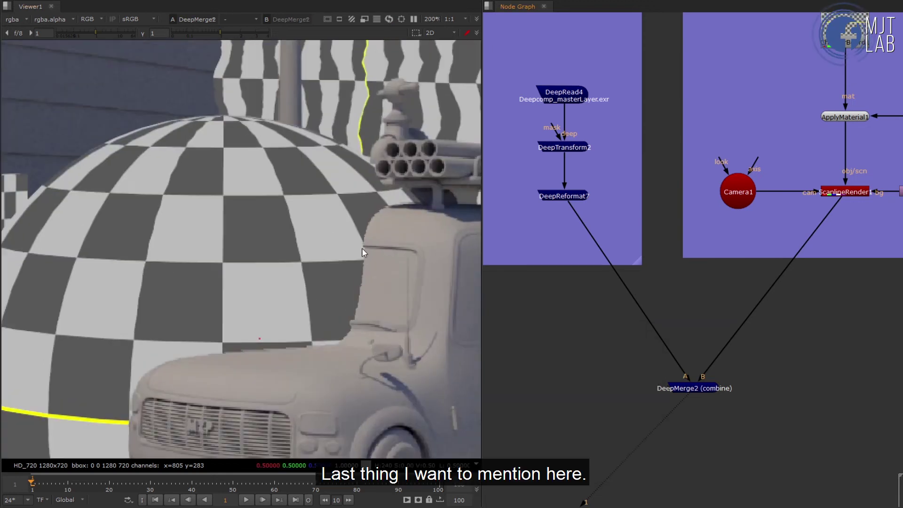
{"action": "scroll", "coordinate": [365, 254], "scroll_direction": "up", "scroll_amount": 2}
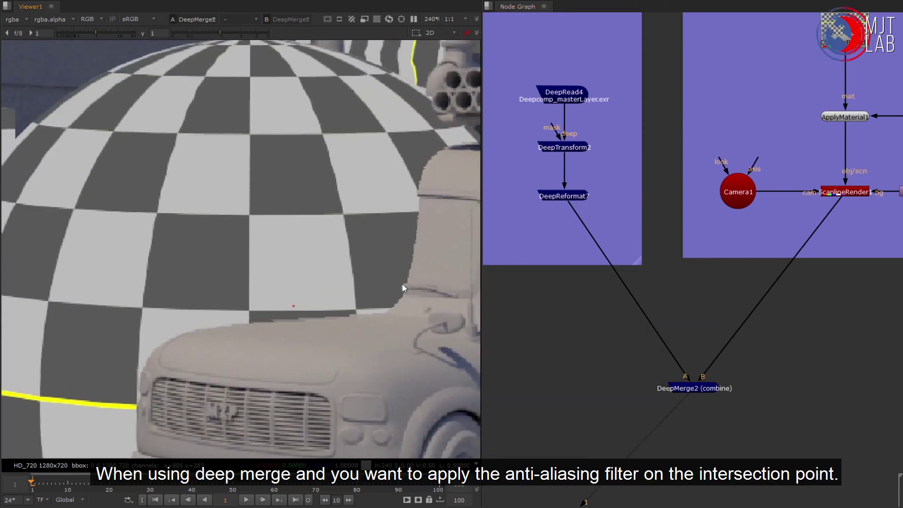
{"action": "scroll", "coordinate": [226, 321], "scroll_direction": "down", "scroll_amount": 3}
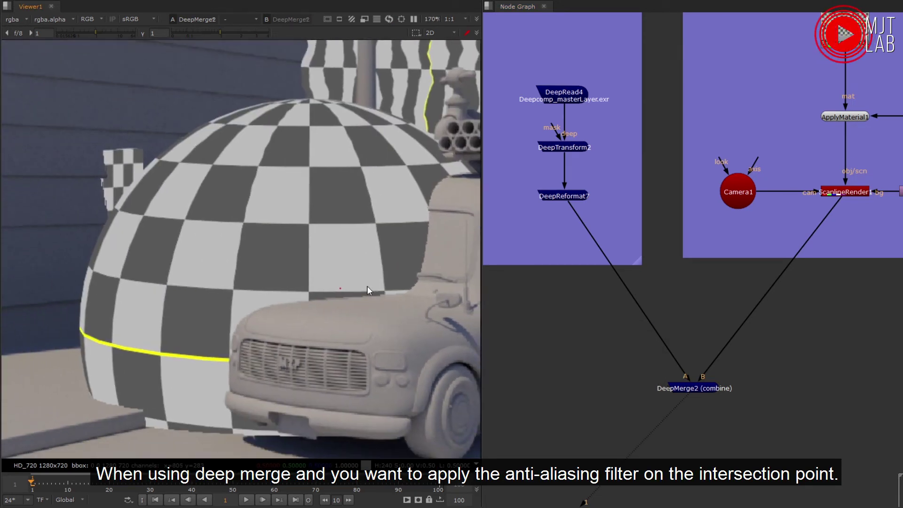
{"action": "middle_click_drag", "start_coordinate": [331, 261], "coordinate": [326, 260]}
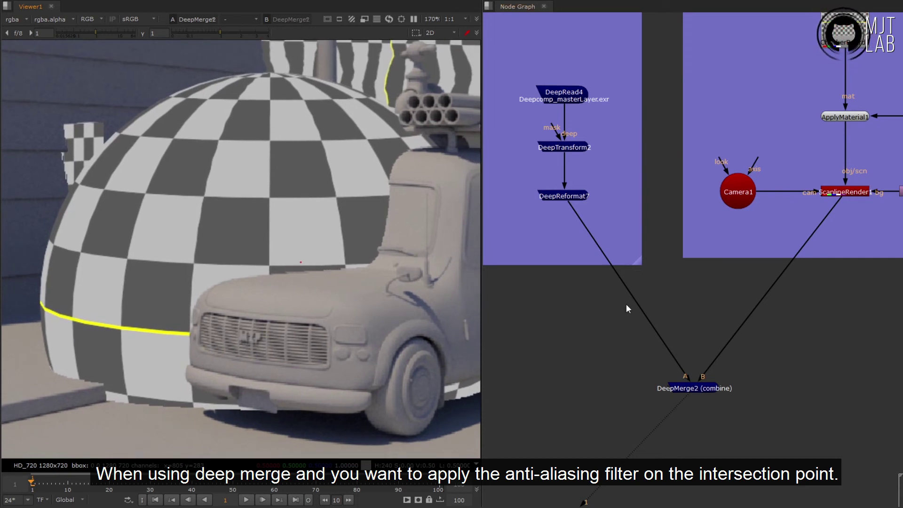
{"action": "middle_click_drag", "start_coordinate": [396, 303], "coordinate": [385, 307]}
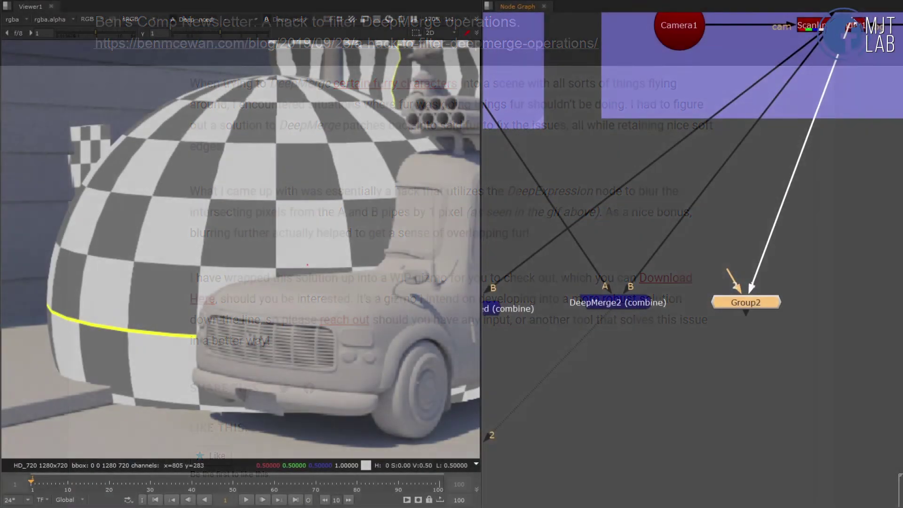
- Connect Group2's input 2 to DeepReformat7 and show Group2 in the viewer
{"action": "scroll", "coordinate": [780, 319], "scroll_direction": "up", "scroll_amount": 3}
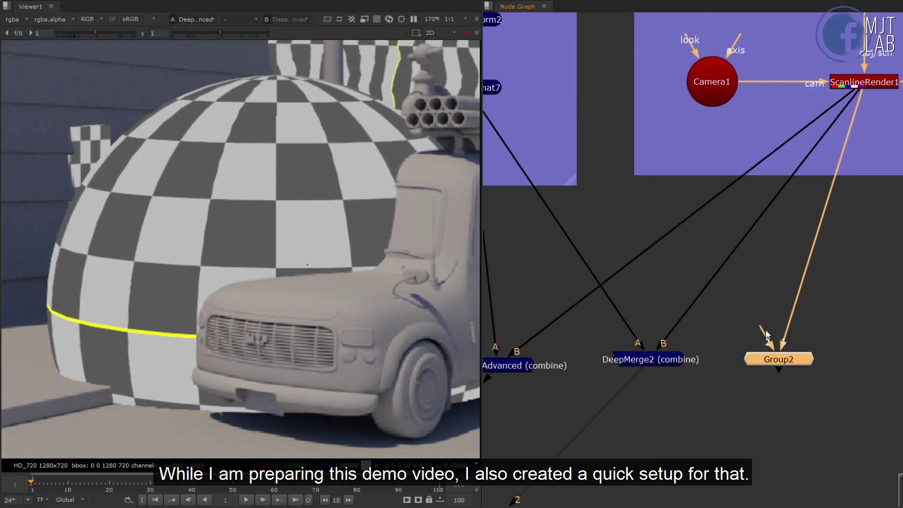
{"action": "key", "text": "1"}
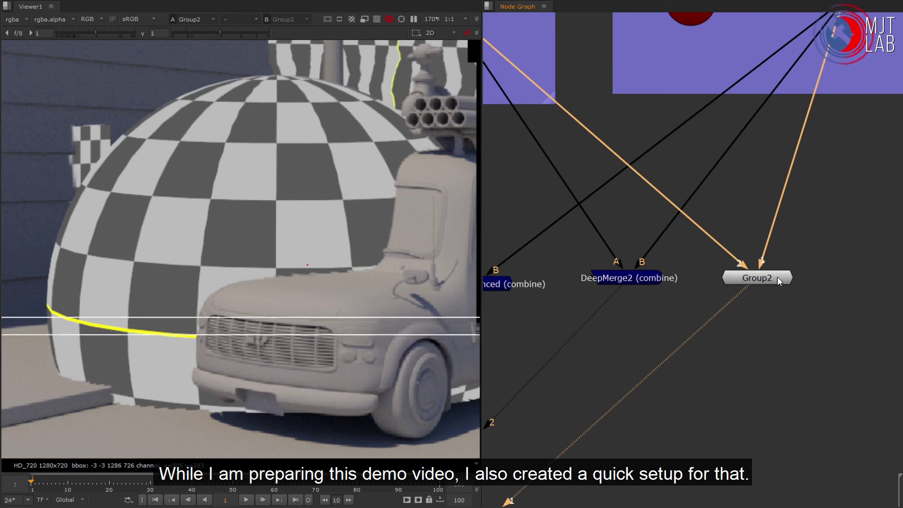
- Open Group2's internal node graph and examine how DeepFilter is used between the deep expressions and the final merge
{"action": "double_click", "coordinate": [777, 276]}
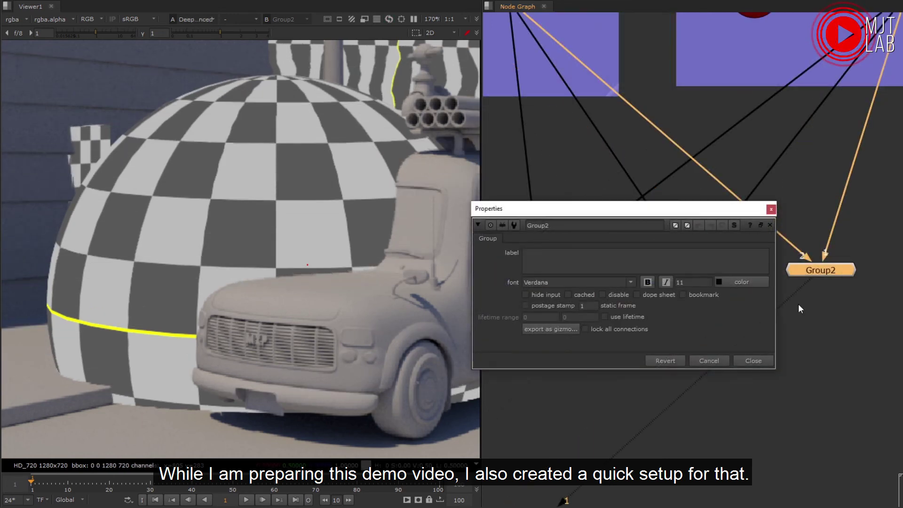
{"action": "left_click", "coordinate": [734, 226]}
{"action": "left_click", "coordinate": [757, 361]}
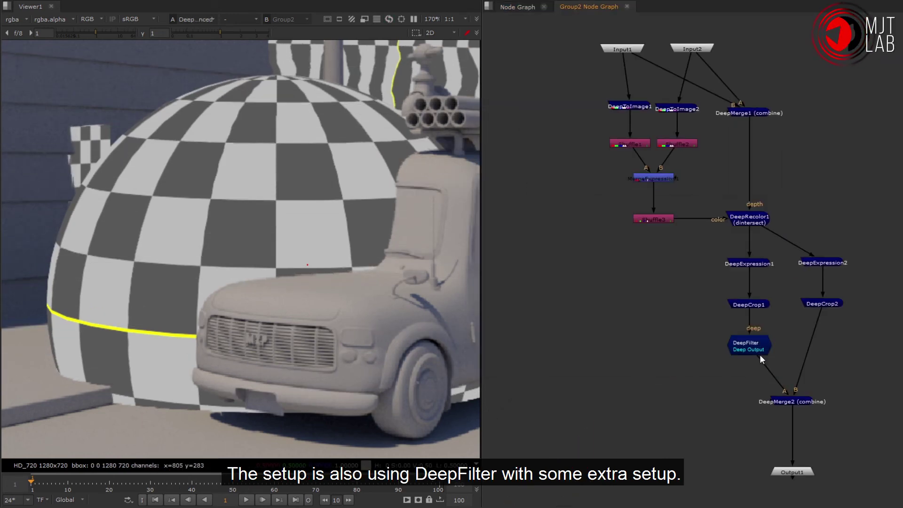
{"action": "scroll", "coordinate": [819, 361], "scroll_direction": "up", "scroll_amount": 4}
{"action": "left_click", "coordinate": [642, 335]}
{"action": "scroll", "coordinate": [732, 335], "scroll_direction": "down", "scroll_amount": 4}
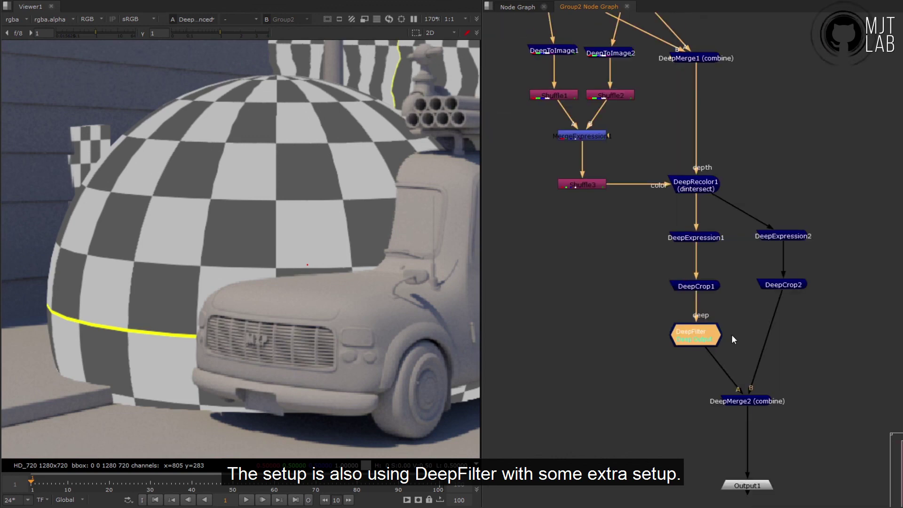
{"action": "scroll", "coordinate": [743, 322], "scroll_direction": "up", "scroll_amount": 1}
{"action": "scroll", "coordinate": [743, 320], "scroll_direction": "down", "scroll_amount": 3}
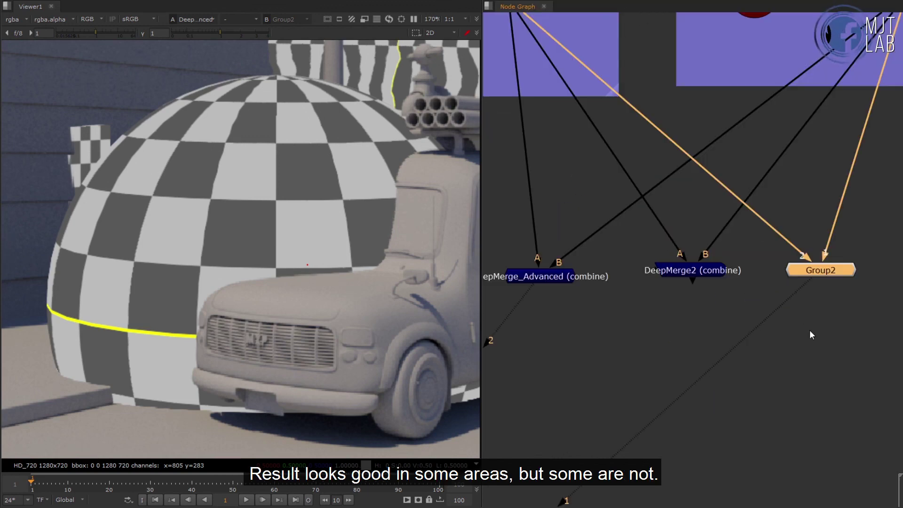
- Compare the Group2 result with DeepMerge_Advanced in the viewer
{"action": "left_click", "coordinate": [809, 331]}
{"action": "key", "text": "1"}
{"action": "key", "text": "2"}
{"action": "key", "text": "1"}
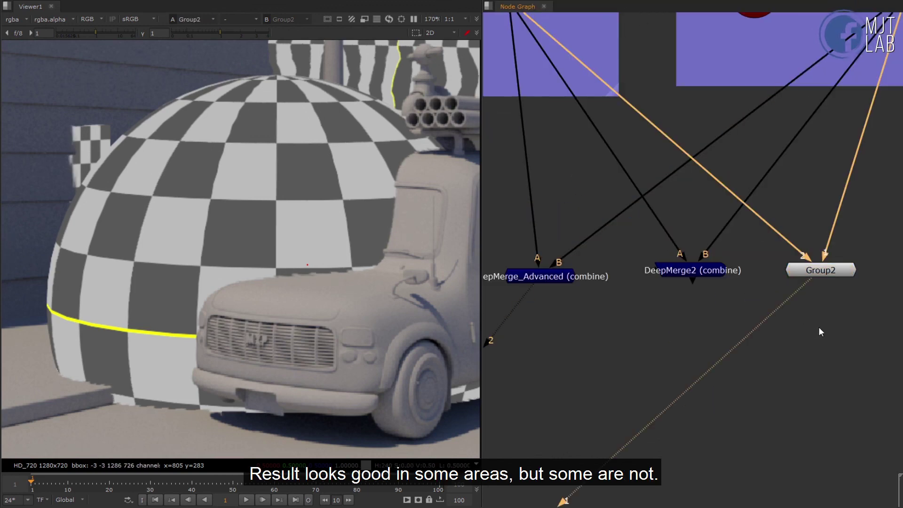
{"action": "key", "text": "2"}
{"action": "key", "text": "1"}
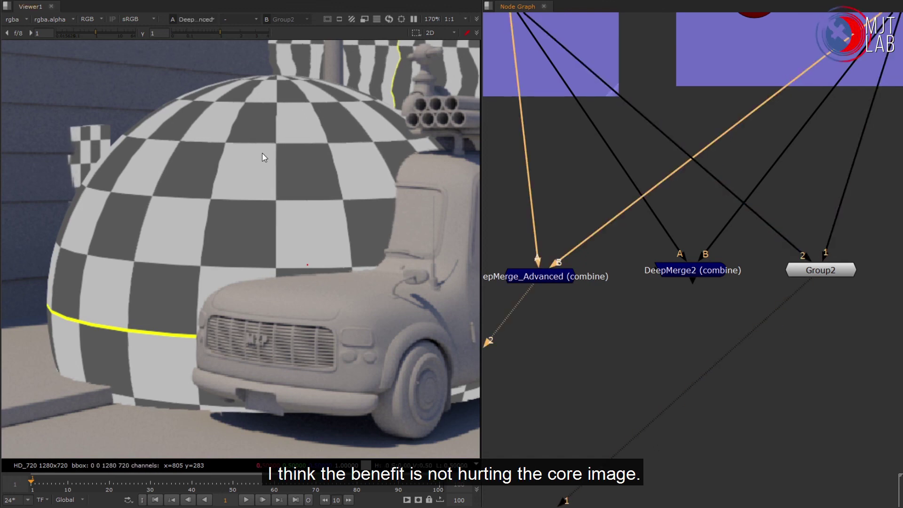
- Assign DeepMerge2 to viewer input 1 and Group2 to viewer input 2 for comparison
{"action": "scroll", "coordinate": [825, 285], "scroll_direction": "up", "scroll_amount": 2}
{"action": "scroll", "coordinate": [825, 285], "scroll_direction": "up", "scroll_amount": 1}
{"action": "left_click", "coordinate": [596, 259]}
{"action": "key", "text": "1"}
{"action": "left_click", "coordinate": [628, 283]}
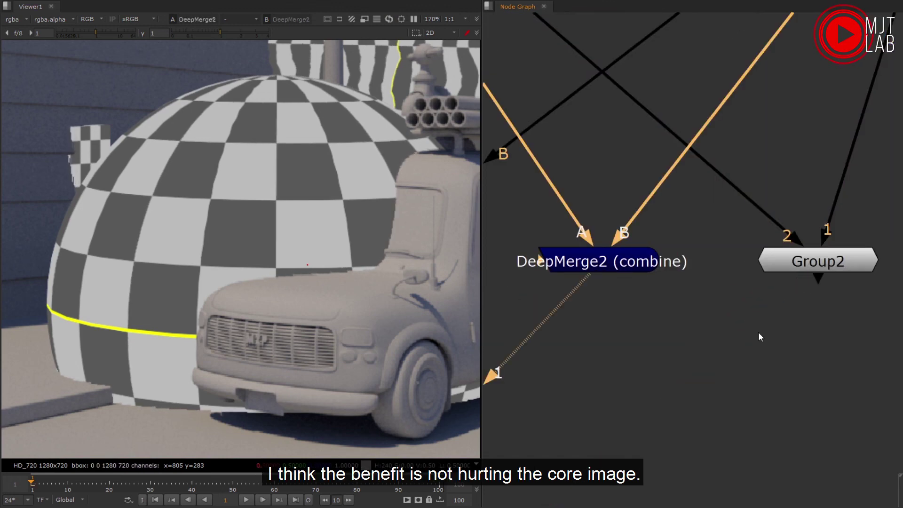
{"action": "left_click", "coordinate": [846, 262]}
{"action": "key", "text": "2"}
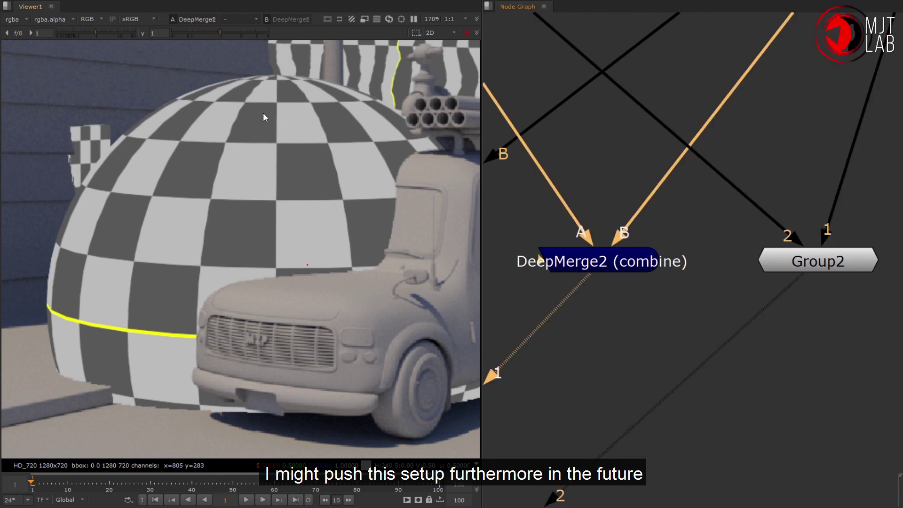